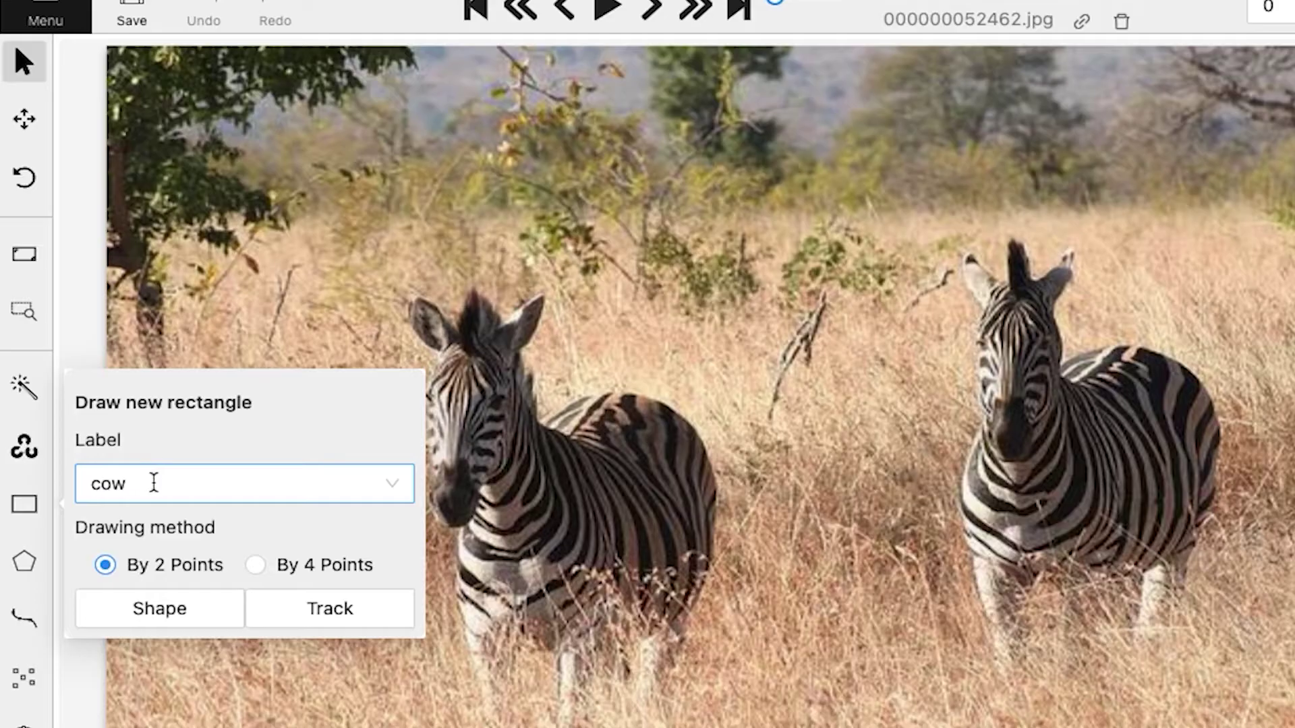
Open the label list in the rectangle drawing popover over the zebra image
left_click(154, 484)
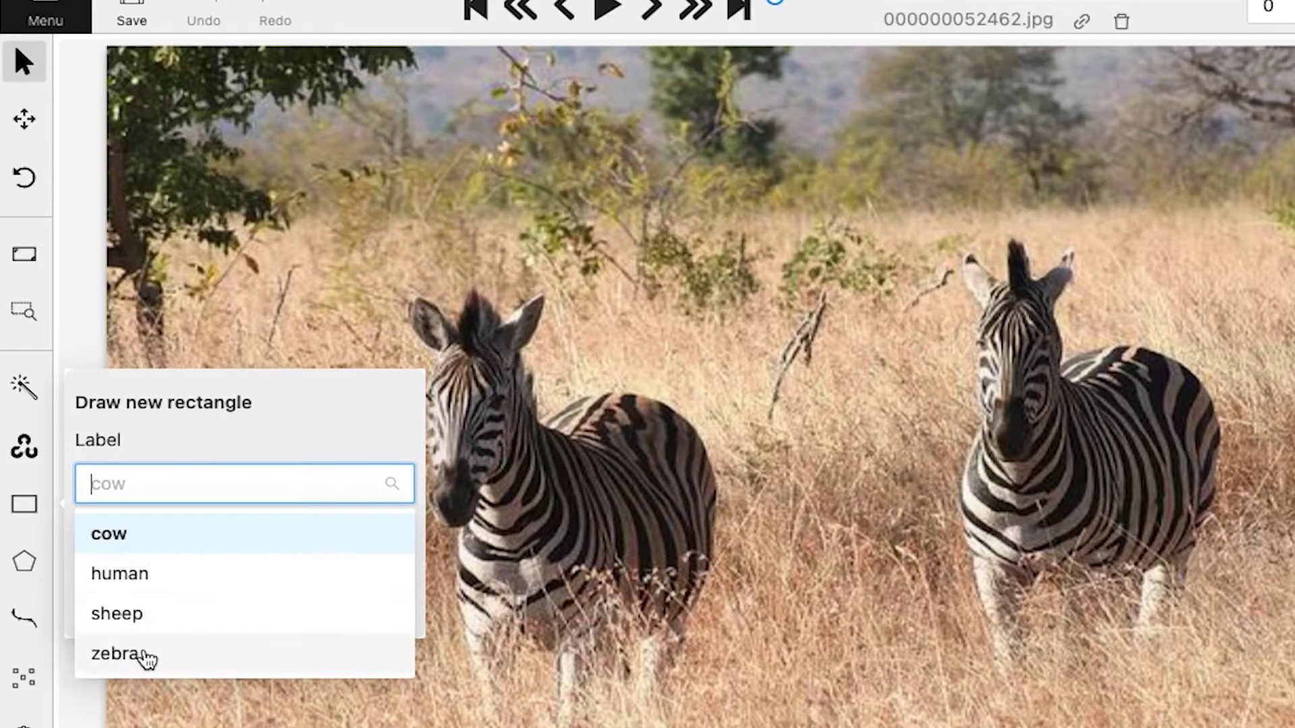
Choose the zebra label and draw a box around the left zebra
left_click(119, 654)
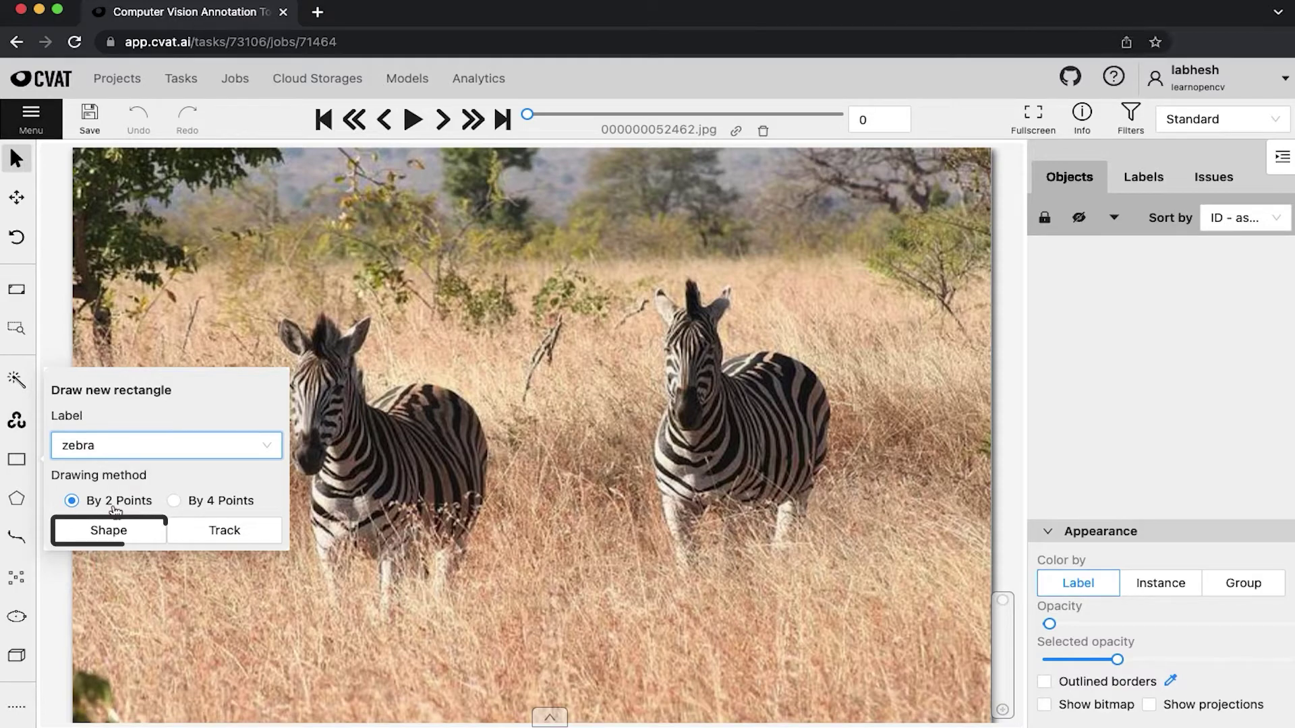
left_click(114, 534)
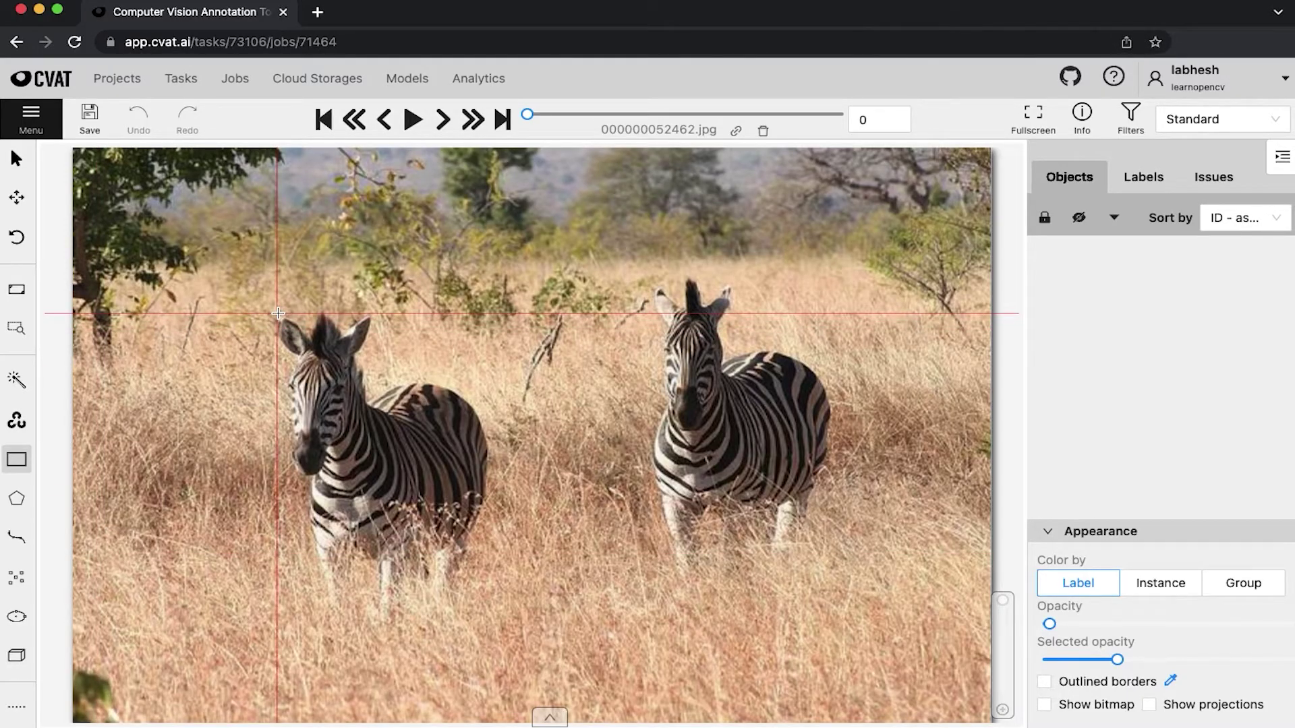
left_click(277, 312)
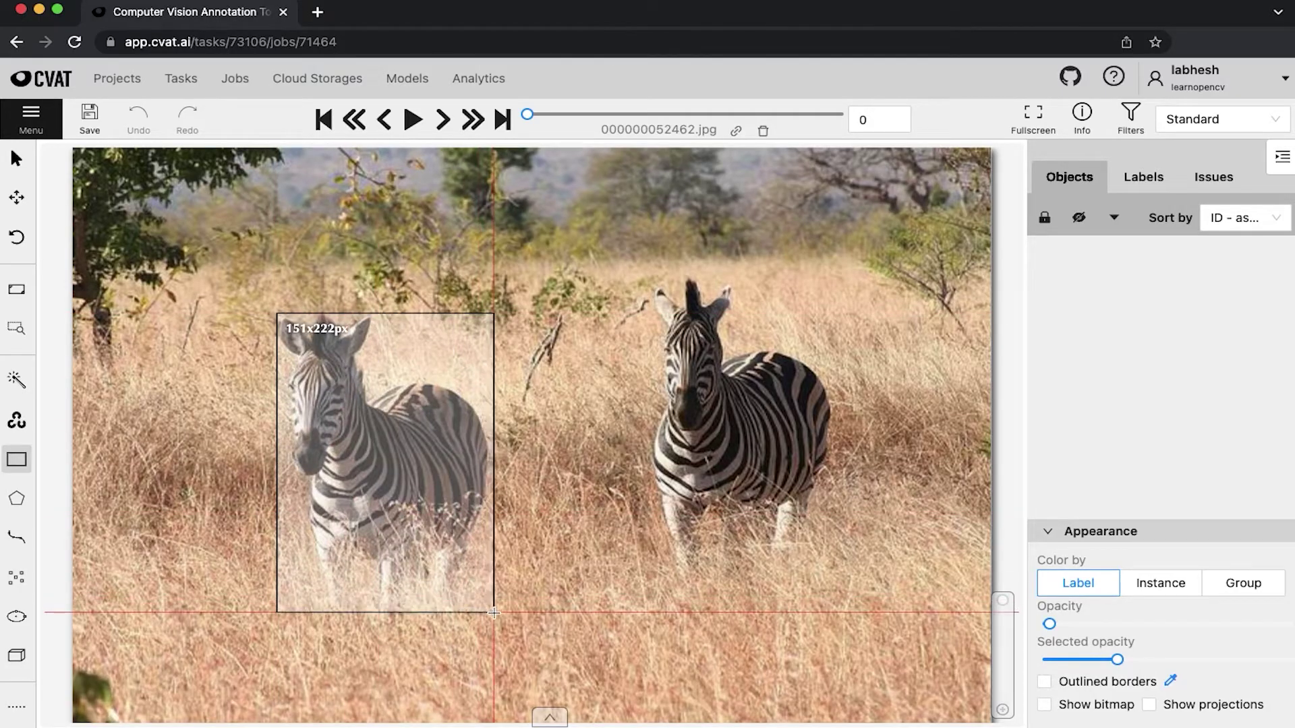
left_click(490, 609)
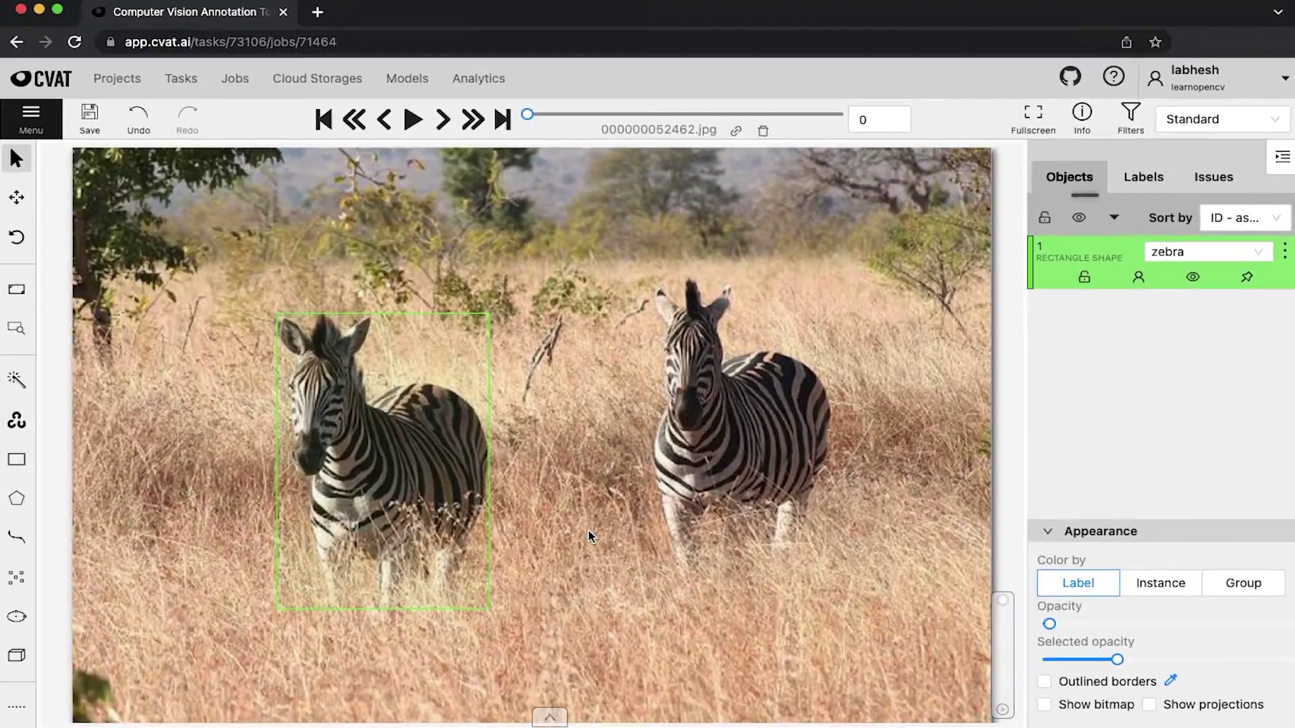
Deselect the first box and draw a second zebra box around the right zebra
right_click(446, 556)
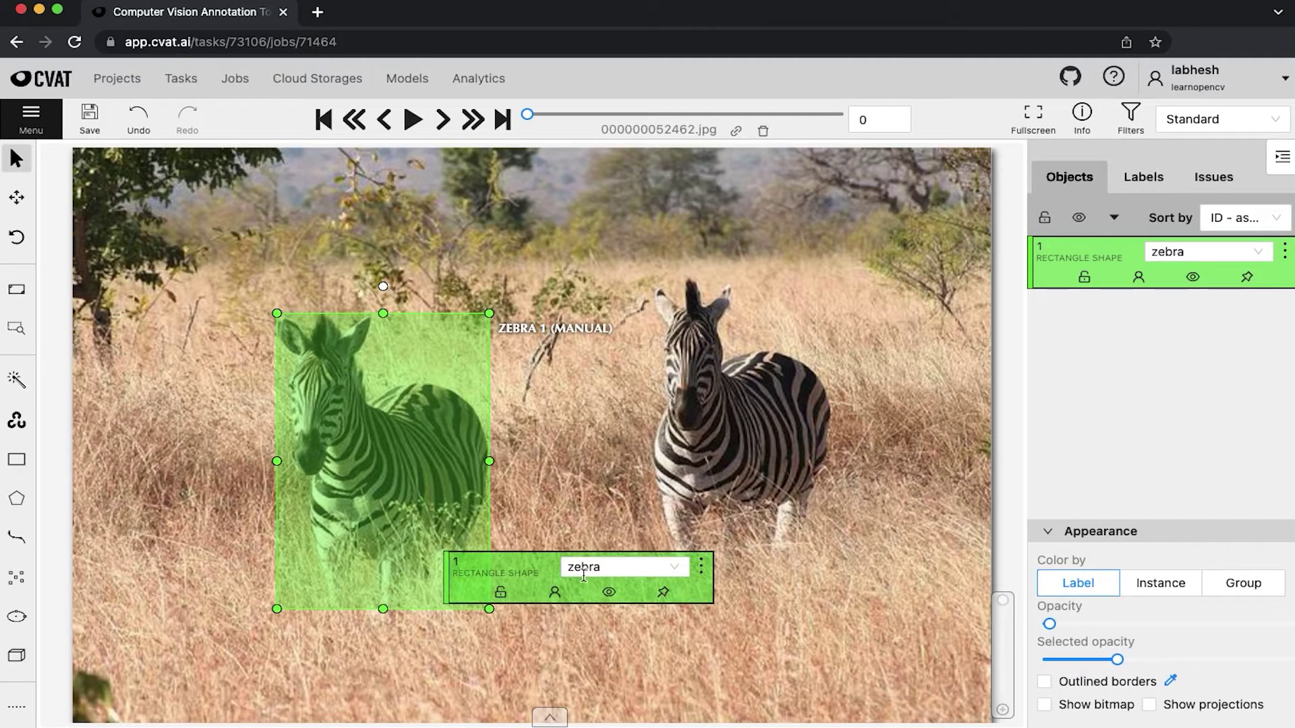
left_click(589, 537)
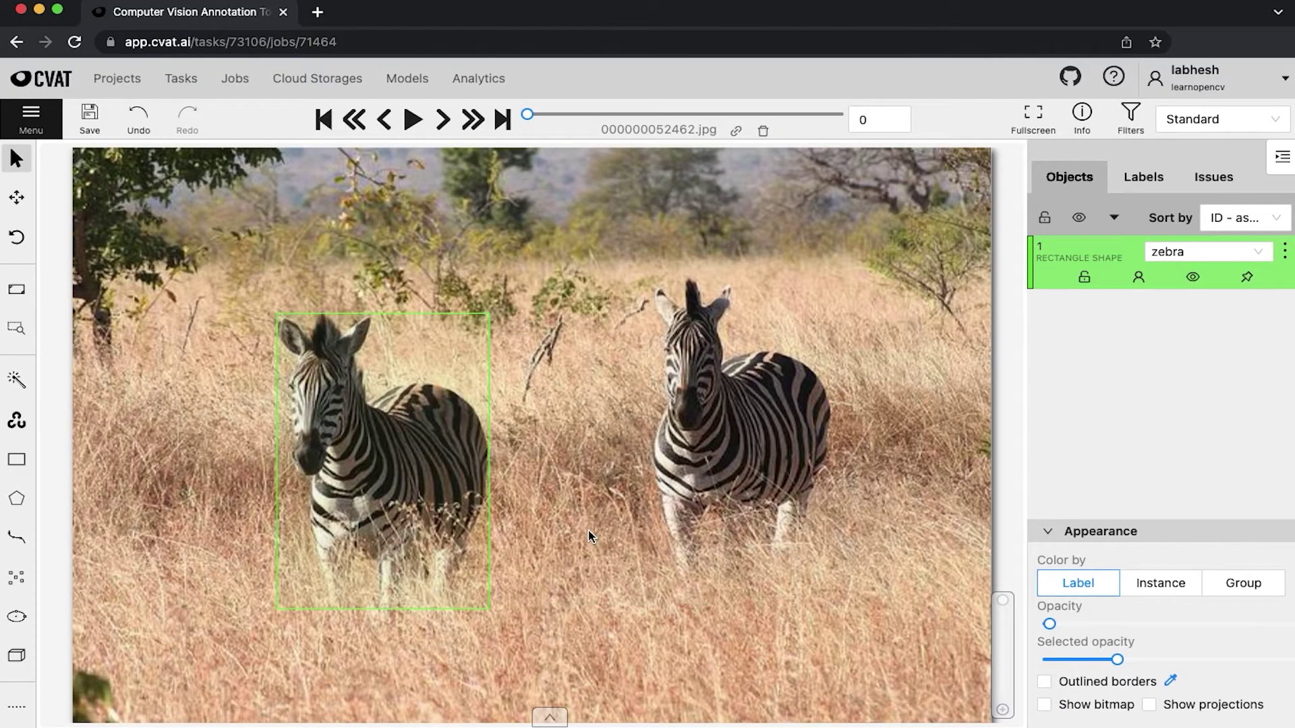
key("n")
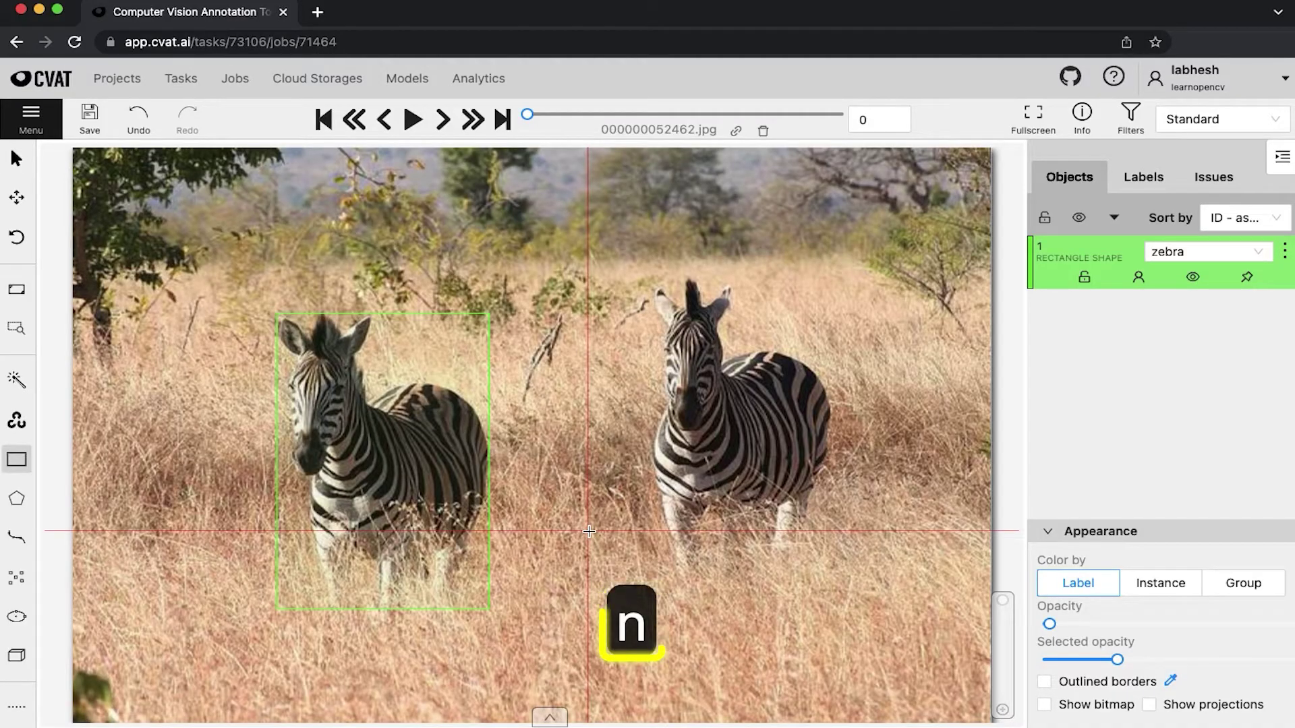
left_click(652, 280)
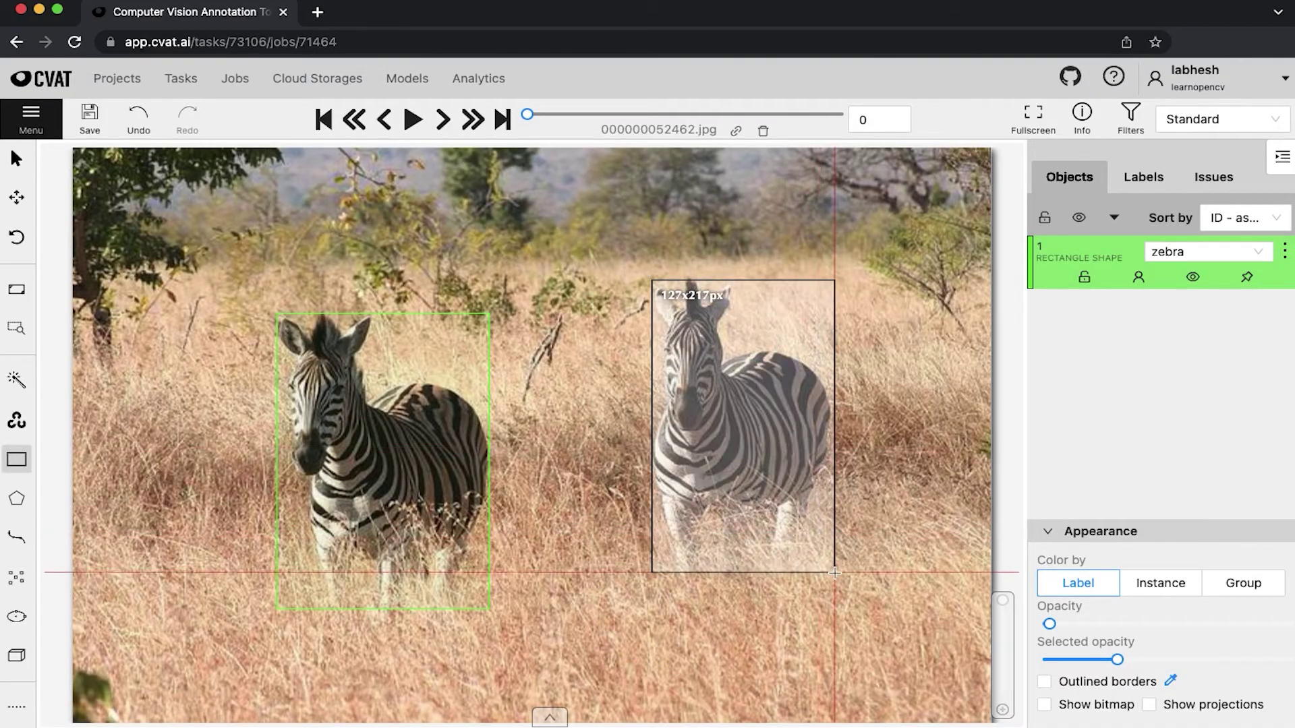
left_click(836, 568)
Tighten and rotate the right zebra's box to its pose, then advance to frame 2
key("shift+n")
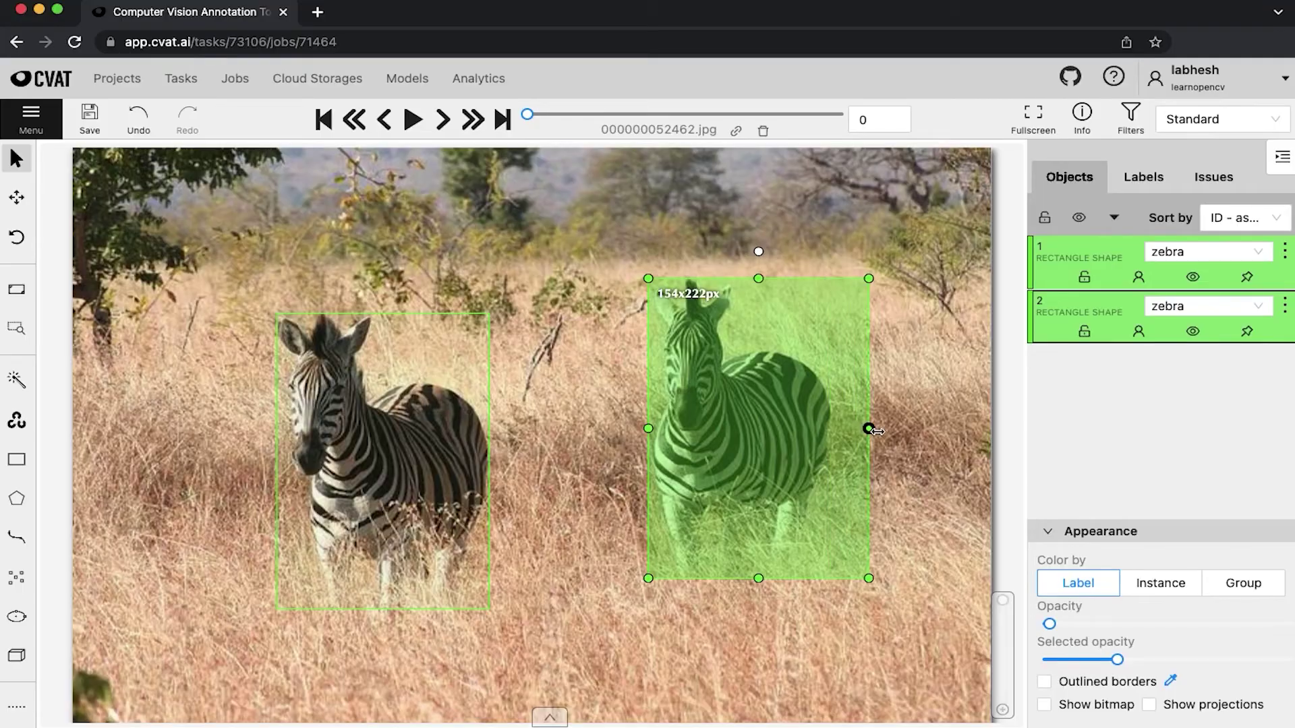
left_click_drag(859, 428, 832, 428)
mouse_move(740, 579)
left_mouse_down()
mouse_move(746, 648)
mouse_move(746, 567)
left_mouse_up()
mouse_move(740, 251)
left_mouse_down()
mouse_move(816, 280)
mouse_move(845, 321)
mouse_move(809, 288)
left_mouse_up()
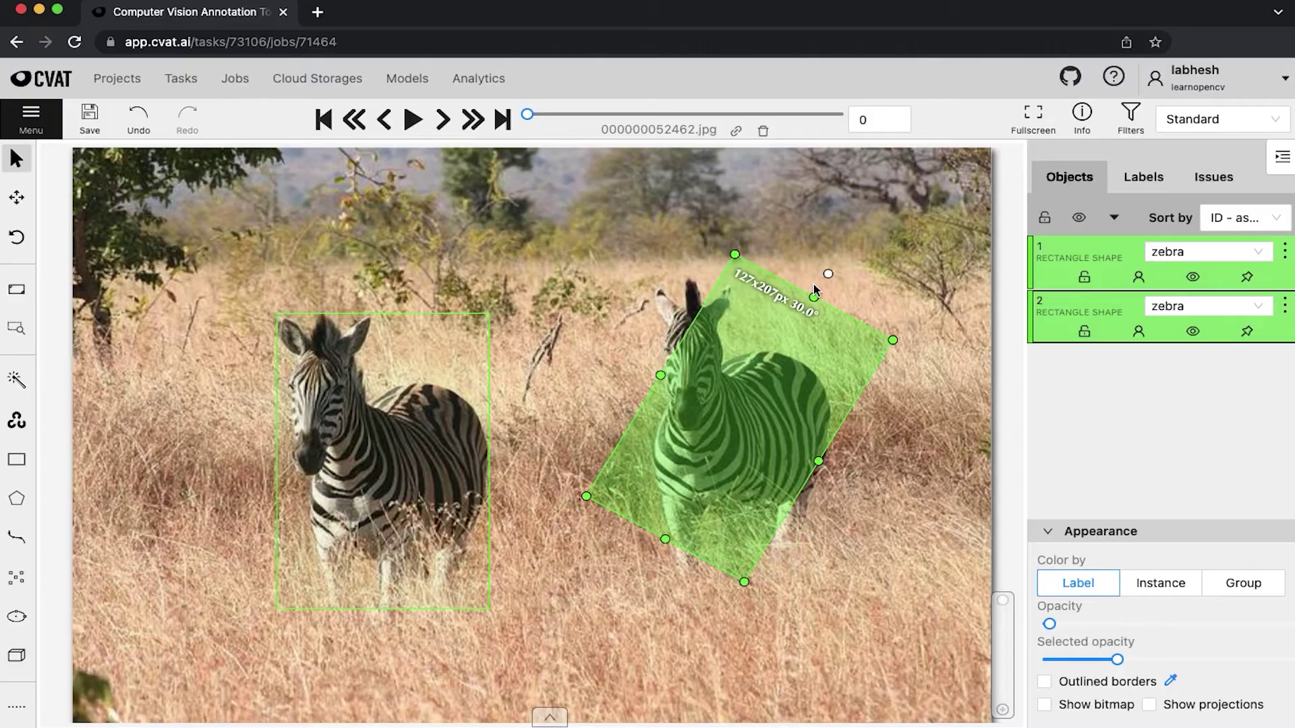
left_click_drag(814, 286, 814, 285)
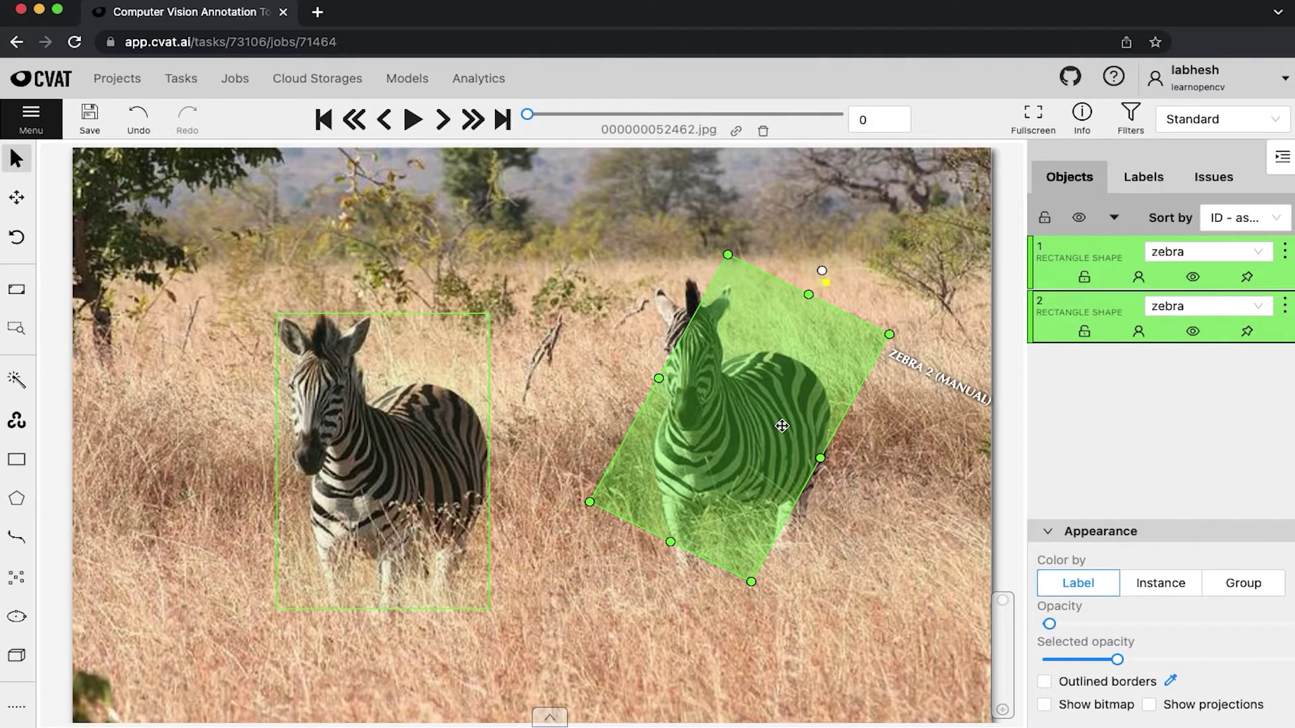
key("f")
key("f")
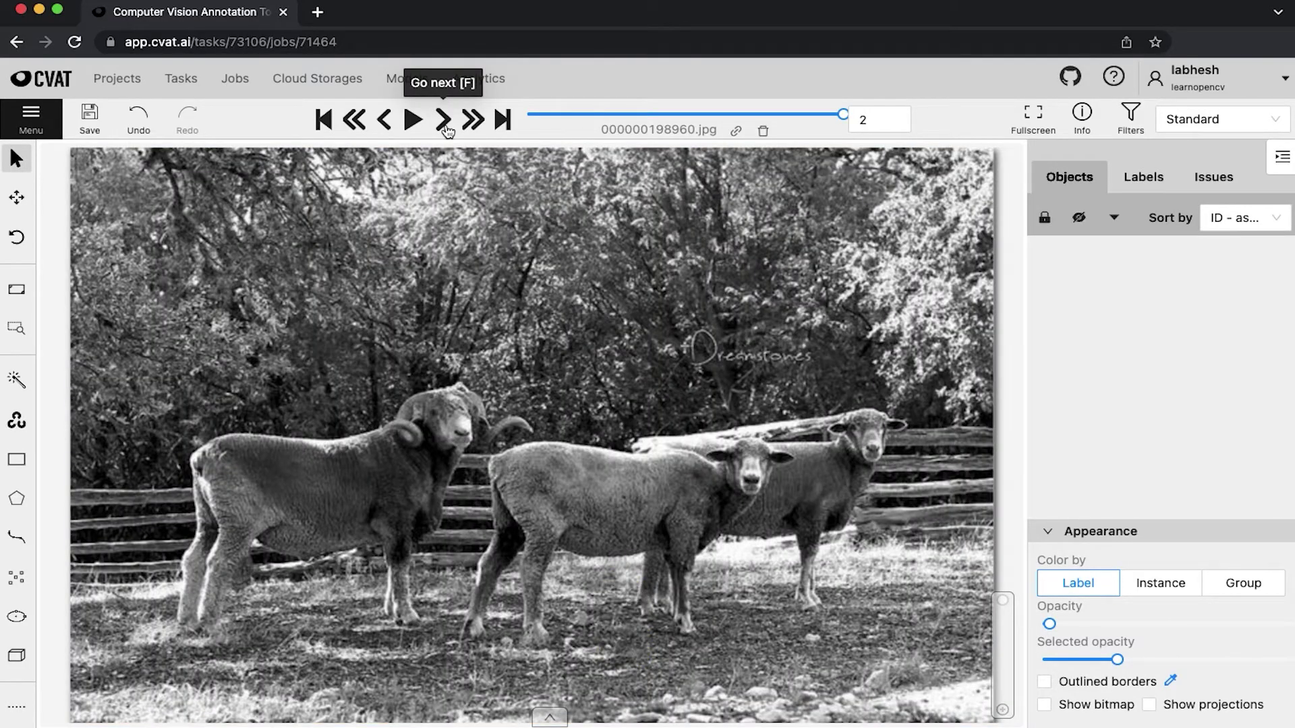
Set the new-box label to sheep and draw a box around the left ram
mouse_move(17, 460)
left_click(152, 445)
left_click(89, 536)
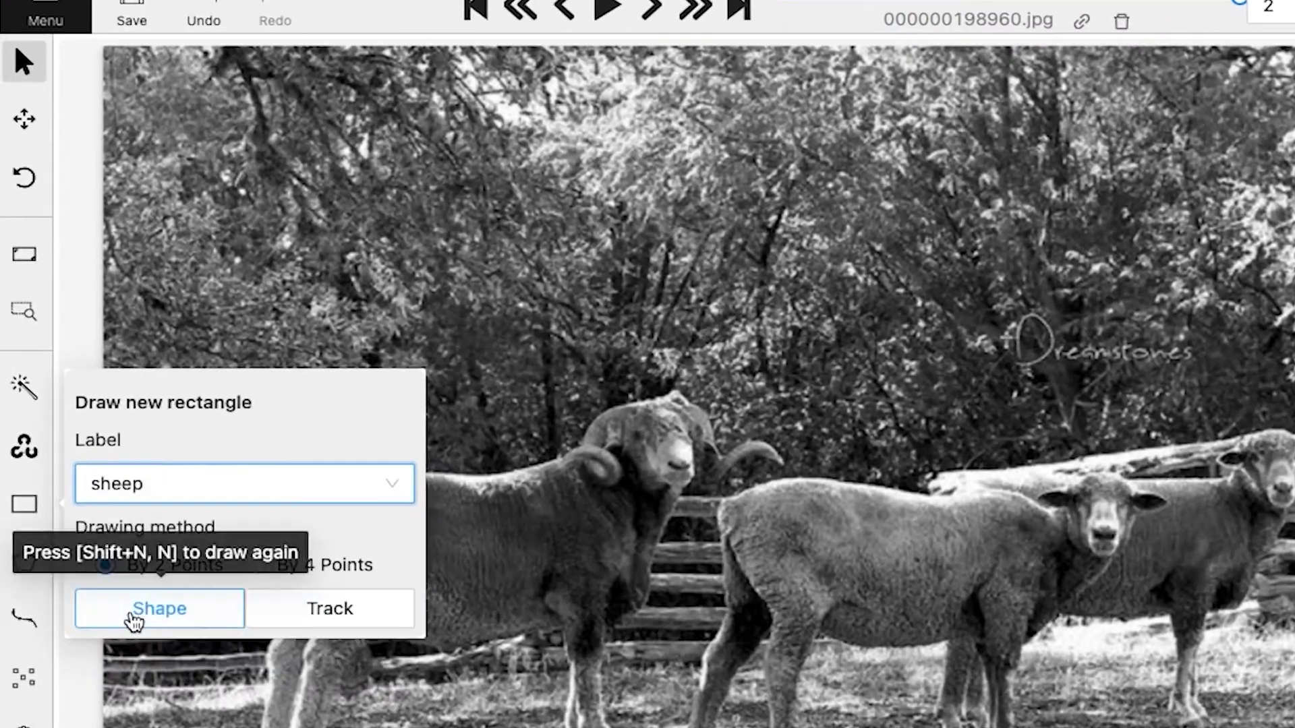
left_click(268, 566)
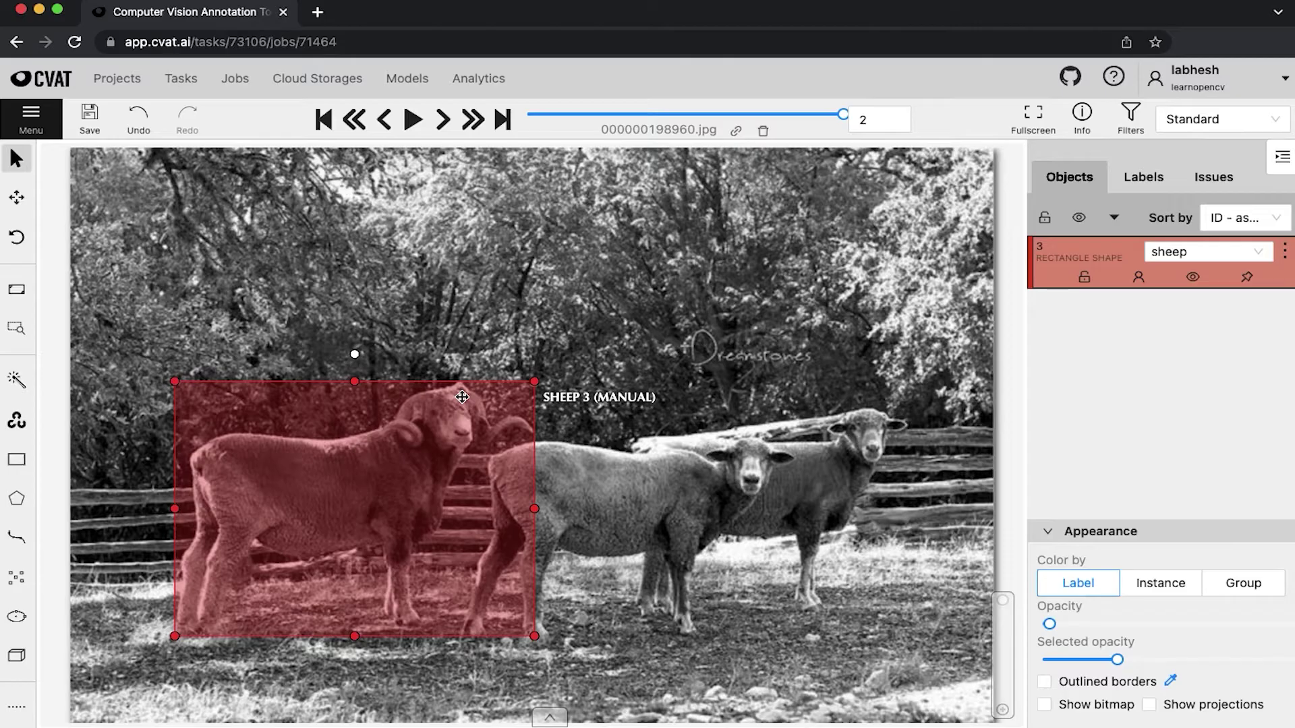
Copy the ram's sheep box and fit pasted copies over the middle ewe and right sheep
key("ctrl+c")
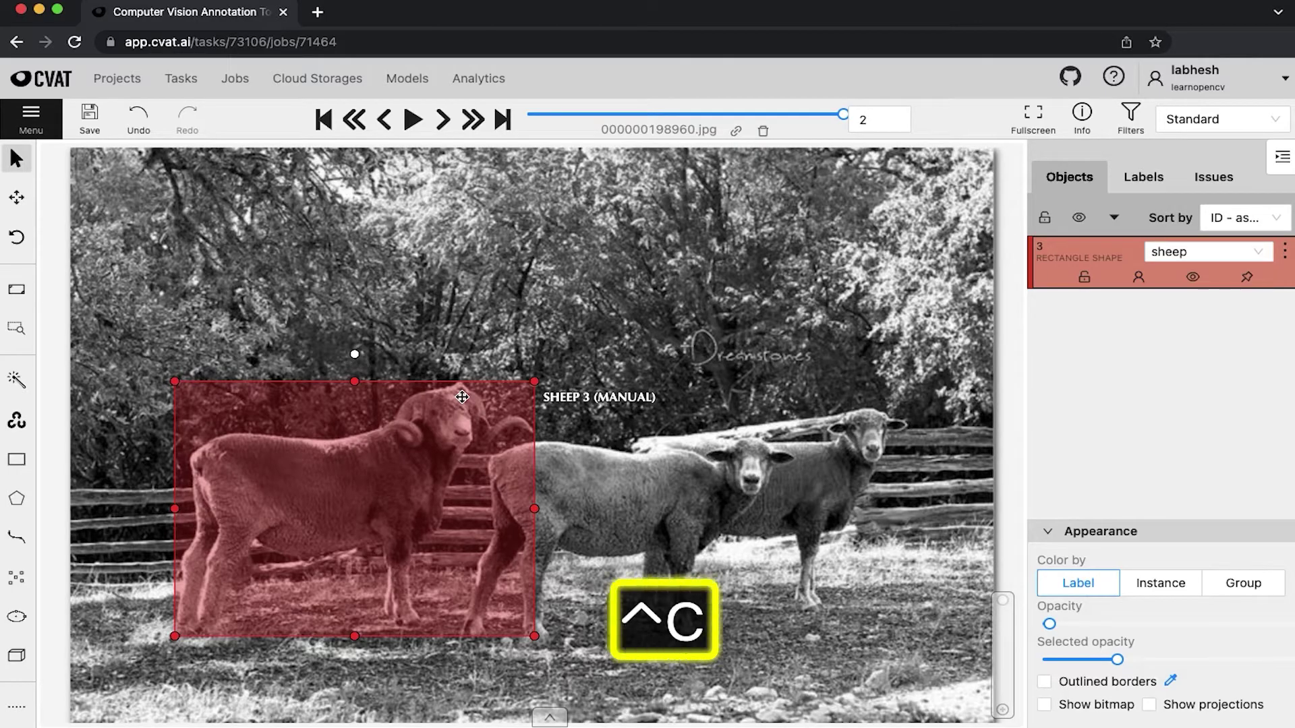
key("ctrl+v")
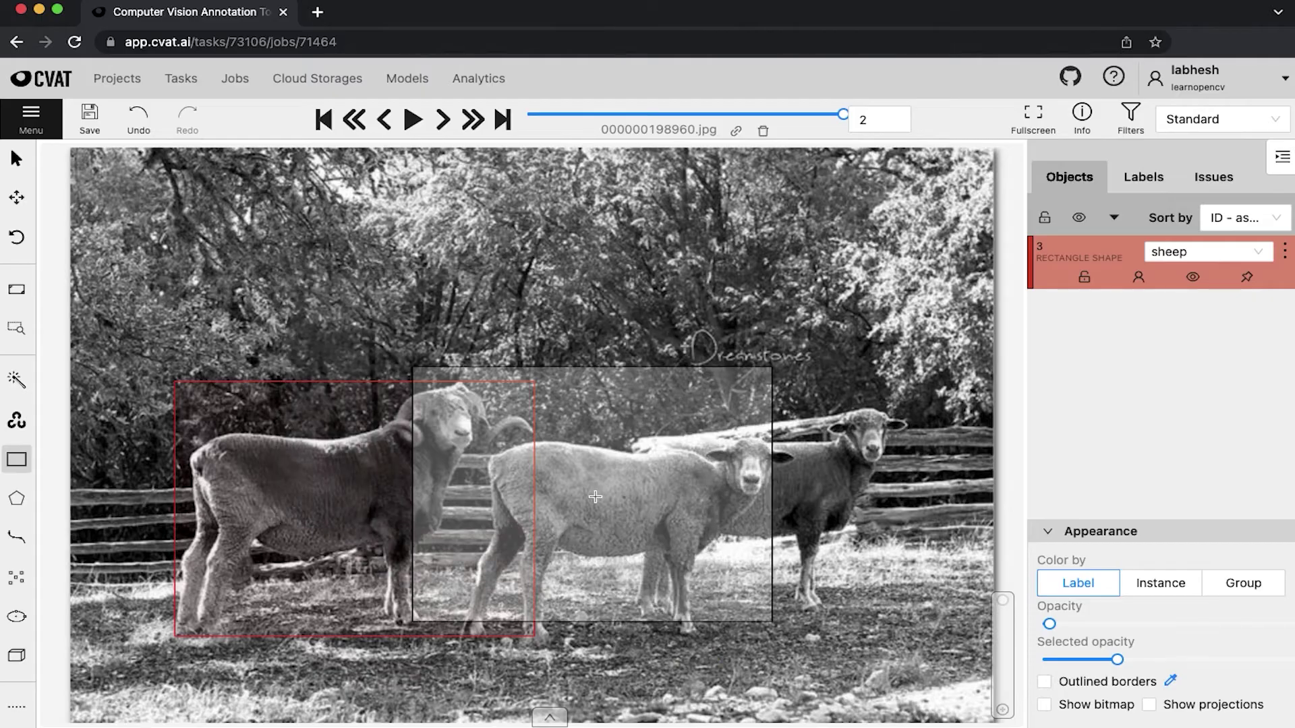
left_click(643, 520)
left_click_drag(824, 385, 797, 437)
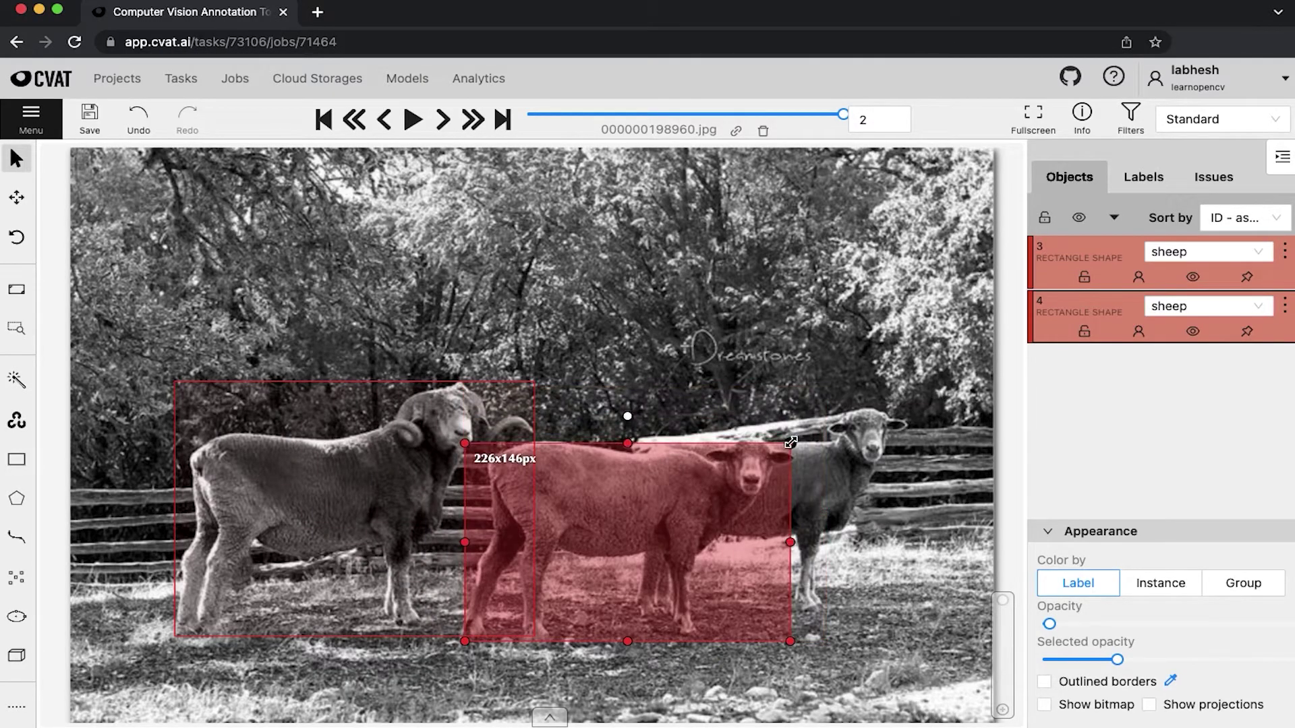
key("ctrl+v")
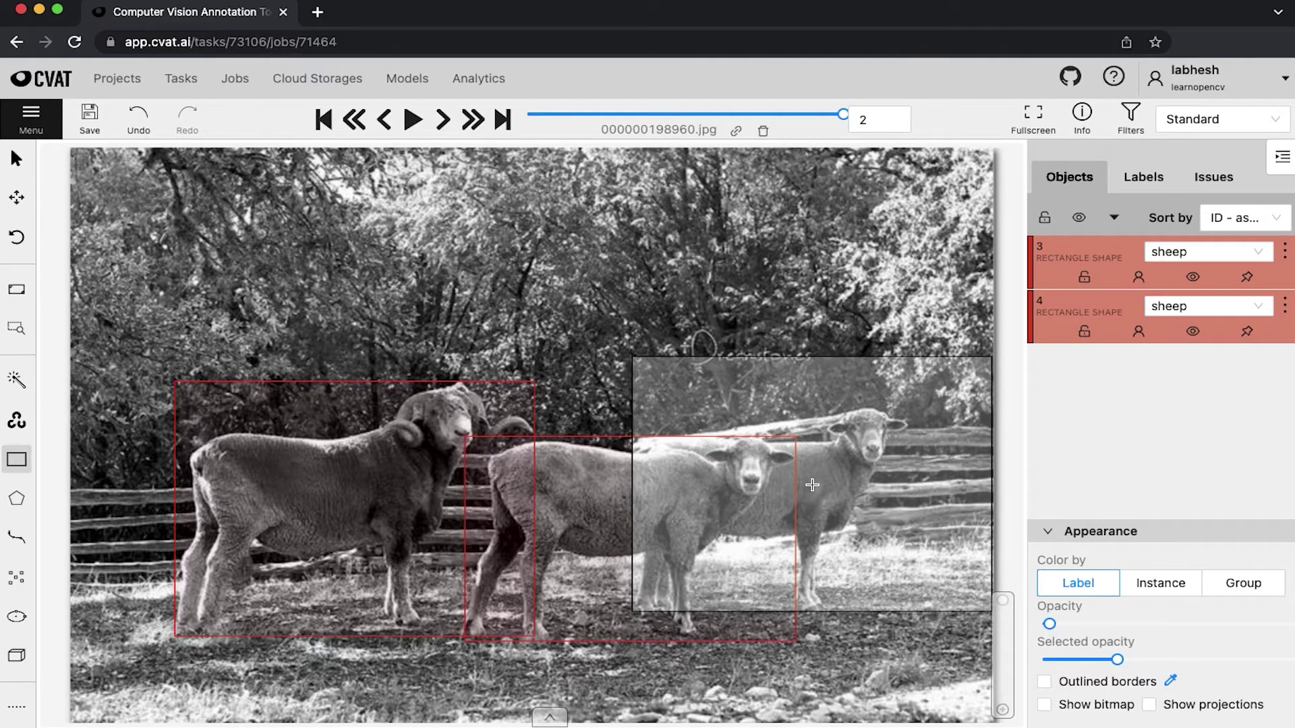
left_click(813, 486)
left_click_drag(993, 356, 907, 408)
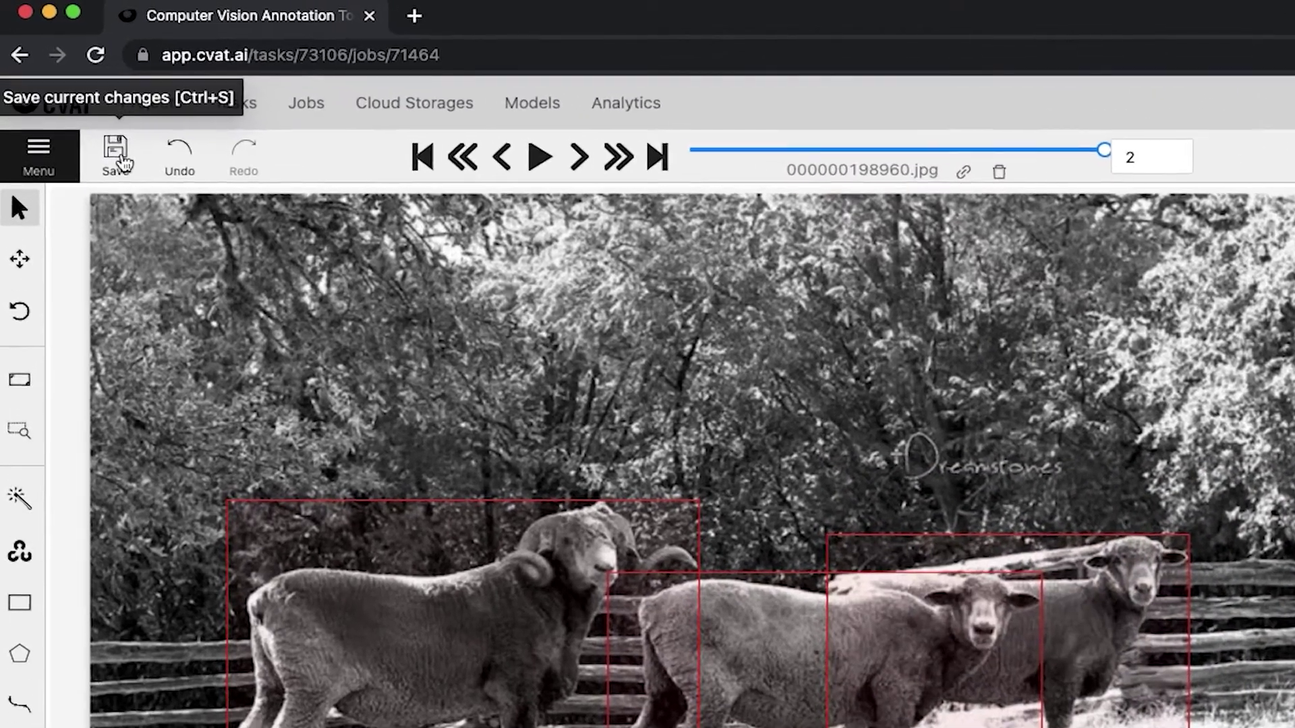
Export the job dataset in YOLO 1.1 format as yolo and save yolo.zip
left_click(31, 119)
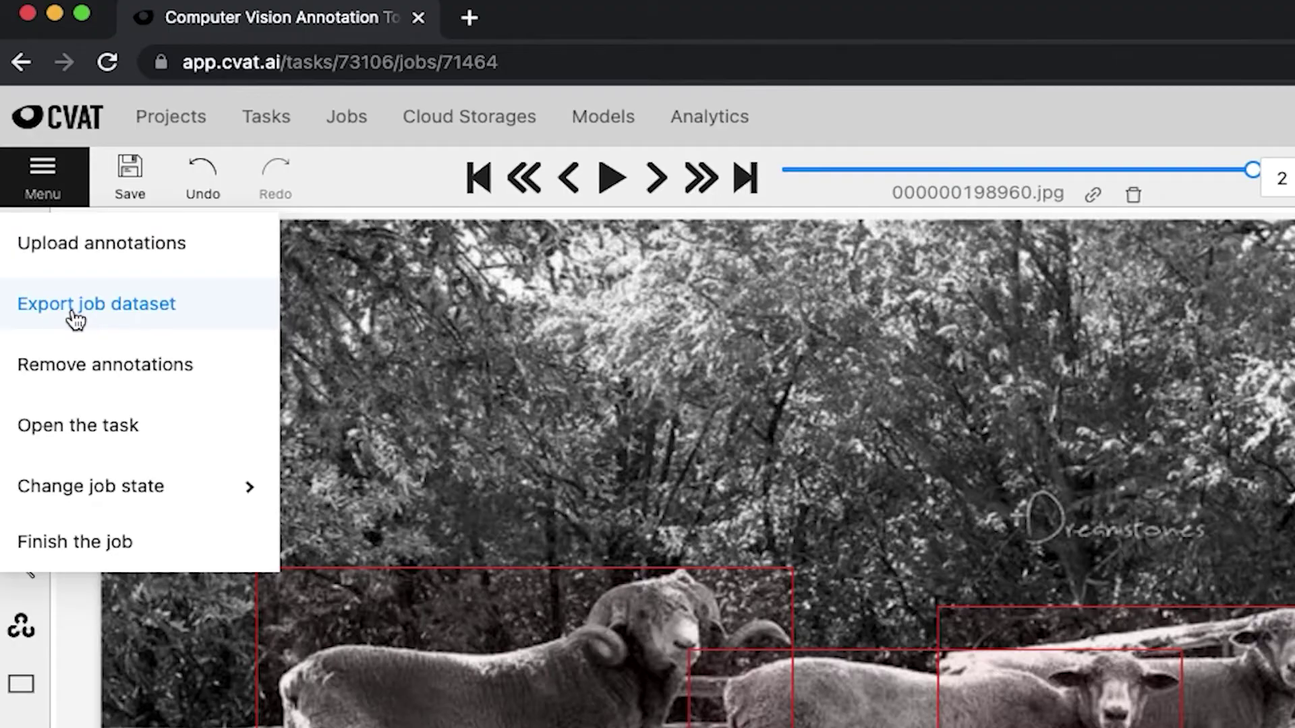
left_click(75, 319)
left_click(526, 265)
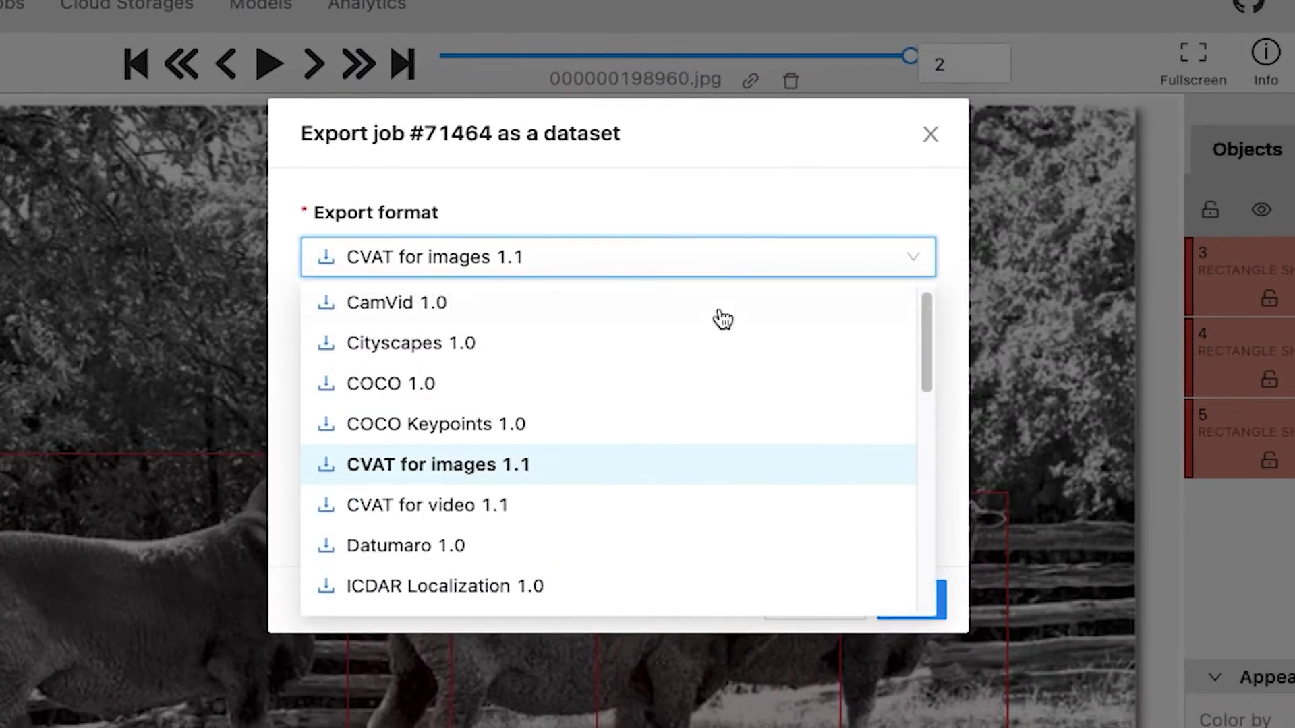
left_click_drag(924, 334, 926, 548)
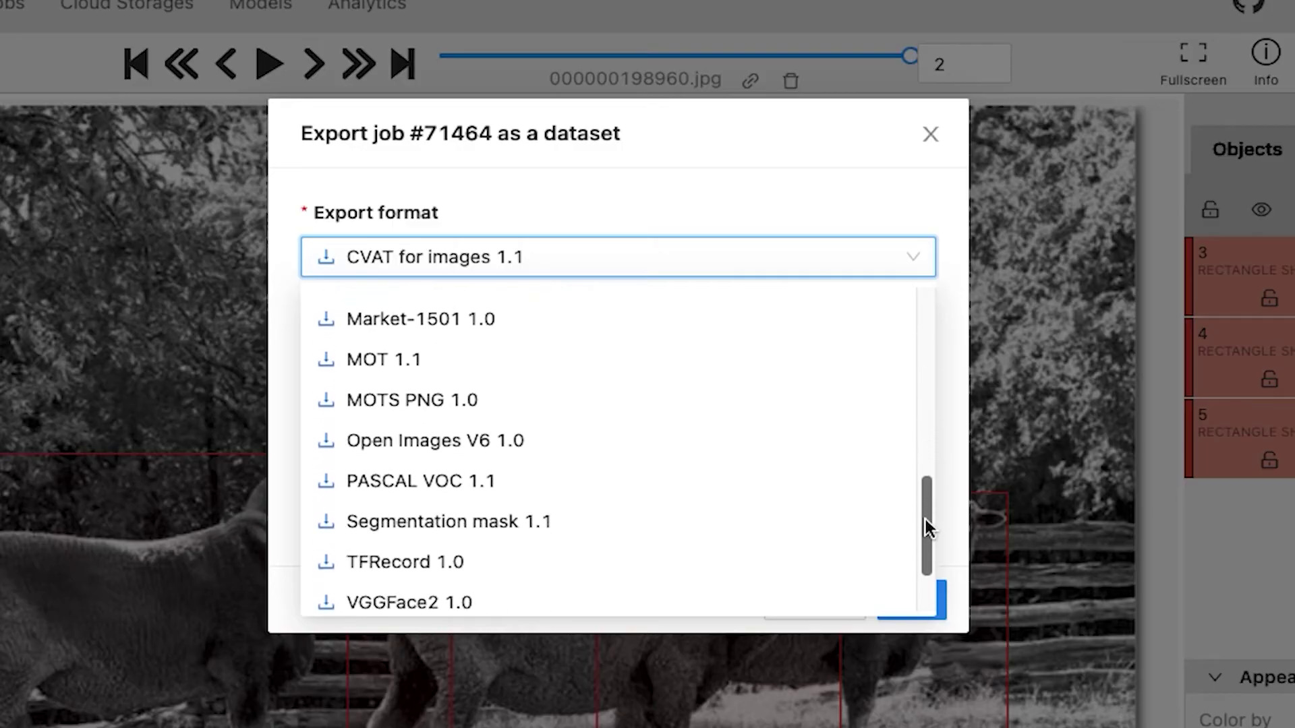
left_click(862, 597)
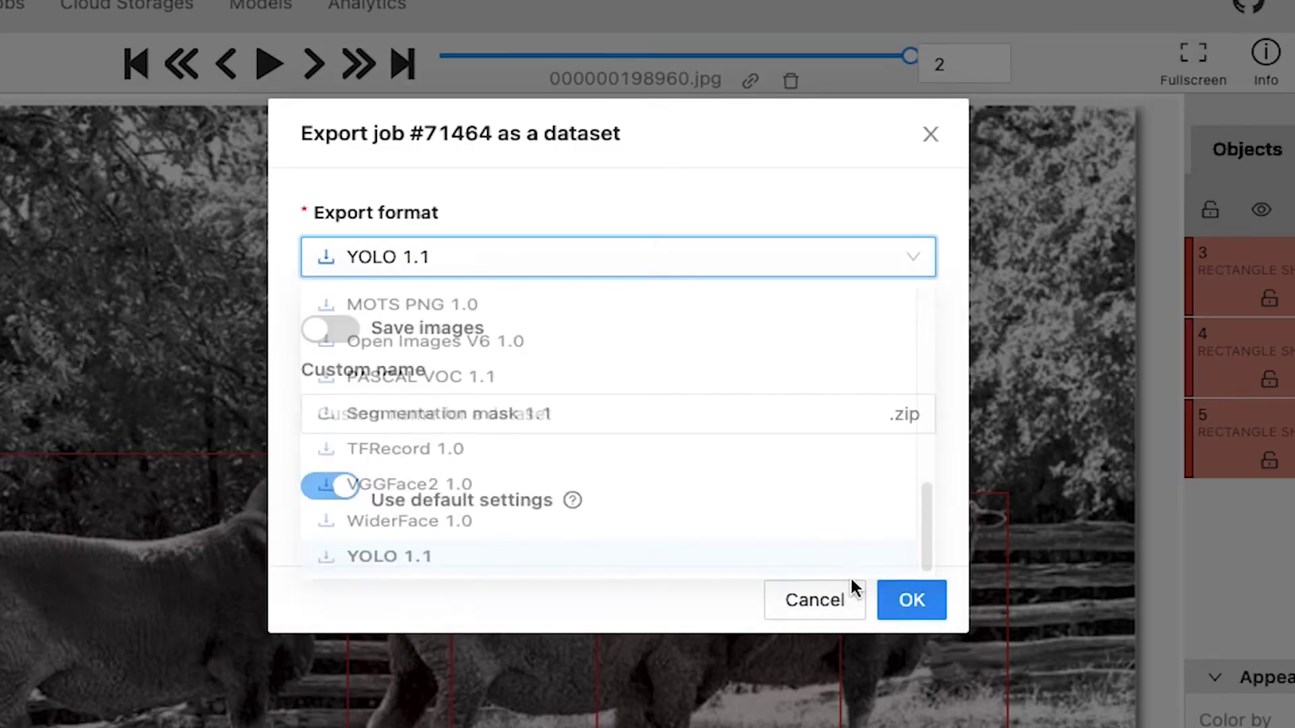
left_click(571, 418)
type("yolo")
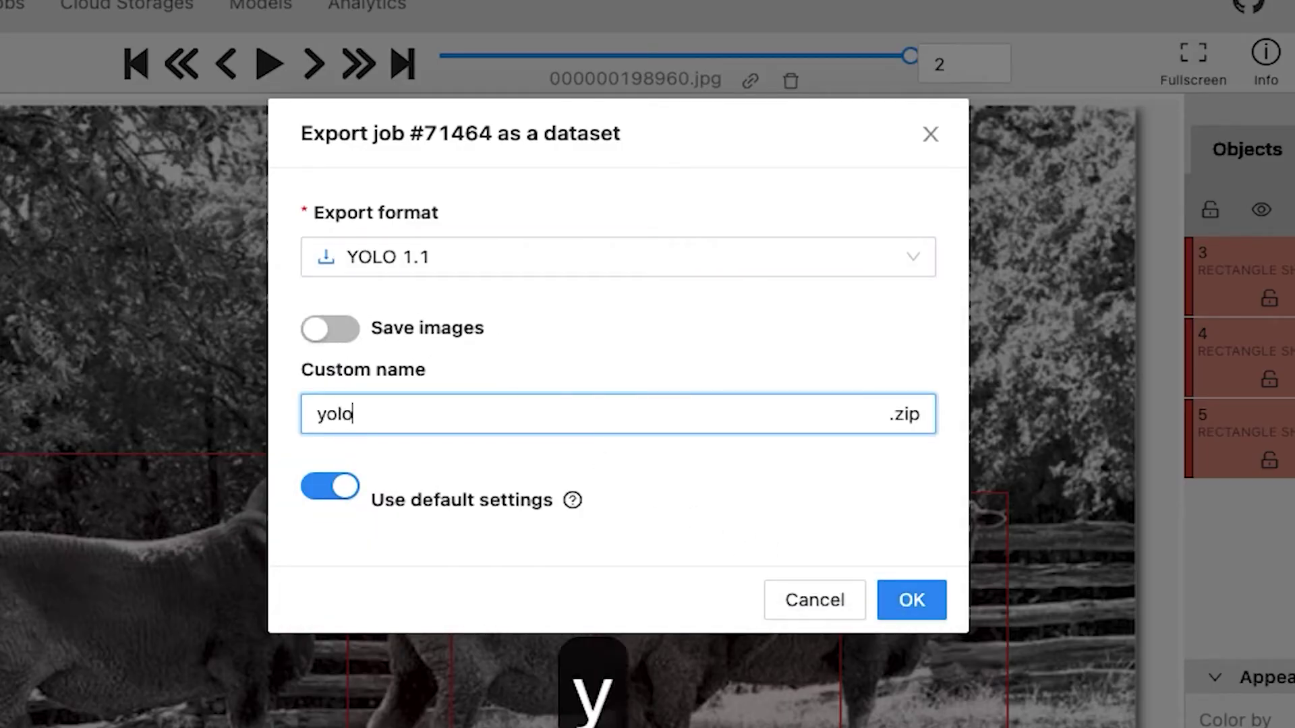
left_click(896, 592)
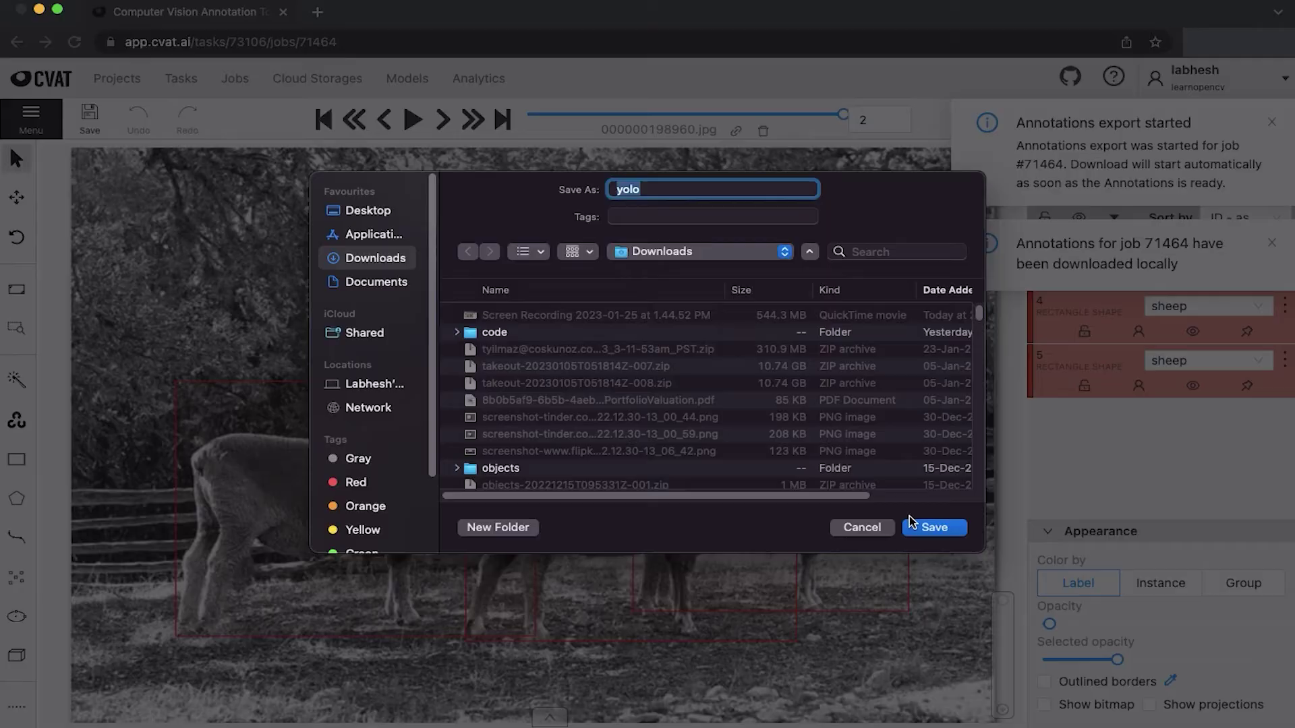
left_click(918, 522)
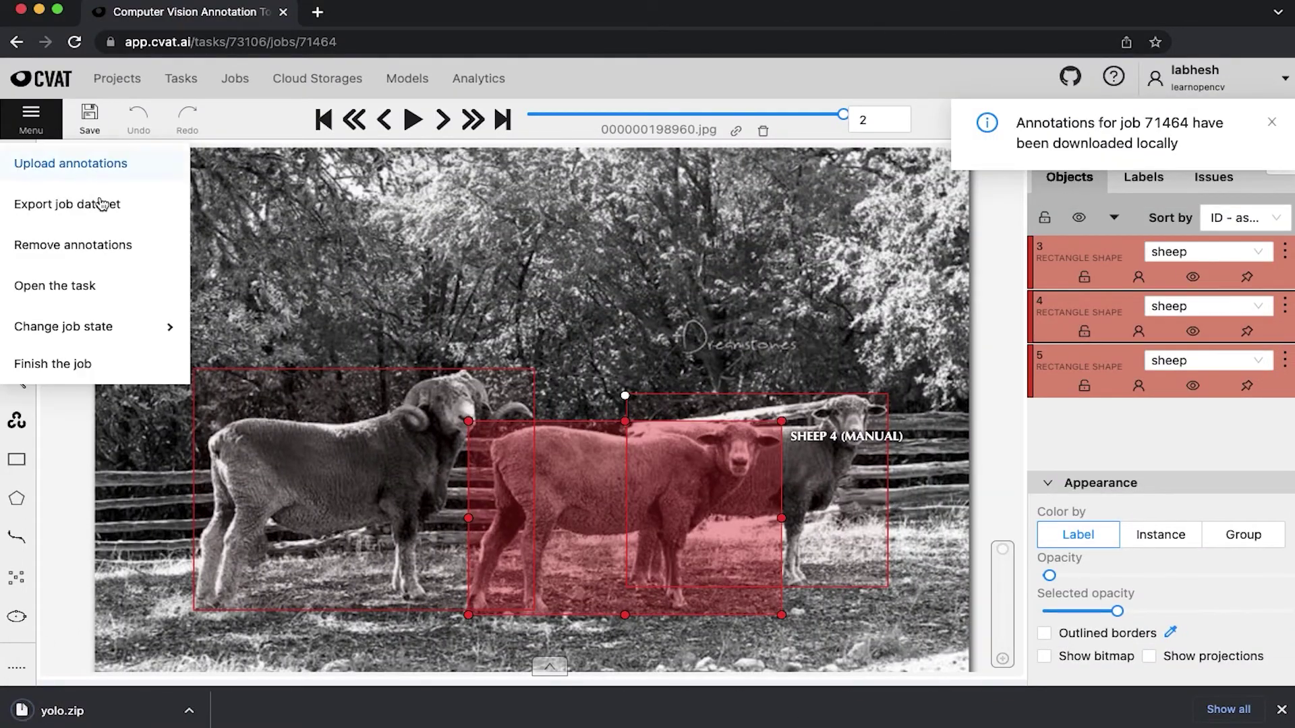
Export the job dataset in COCO 1.0 format as coco and save coco.zip
left_click(107, 203)
left_click(570, 254)
left_click(538, 333)
left_click(549, 354)
type("coco")
left_click(833, 473)
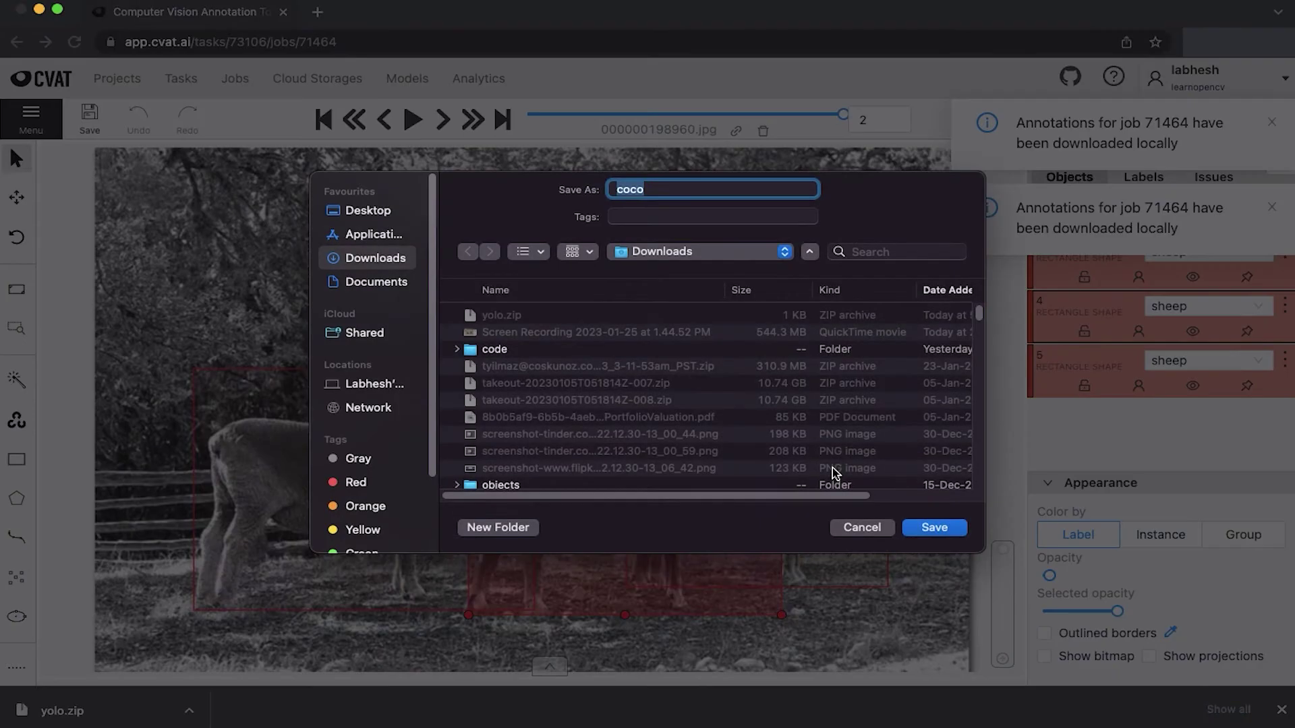
left_click(935, 523)
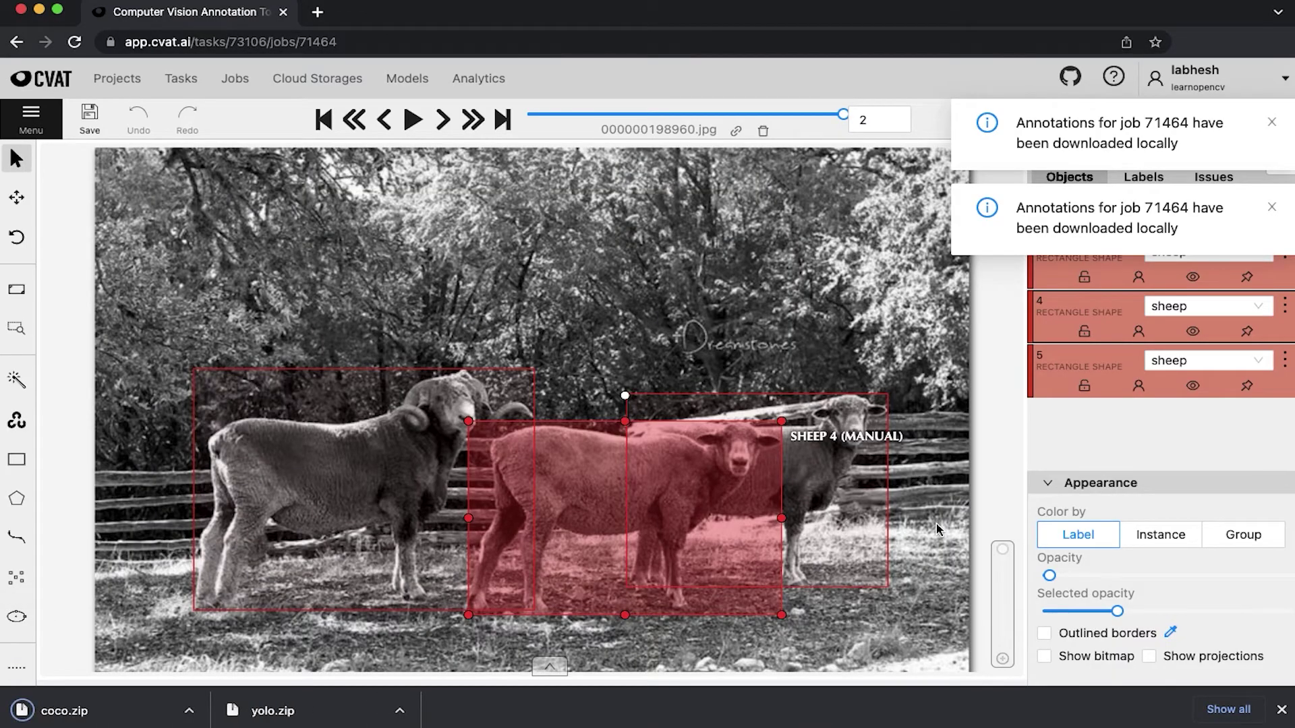
left_click(274, 712)
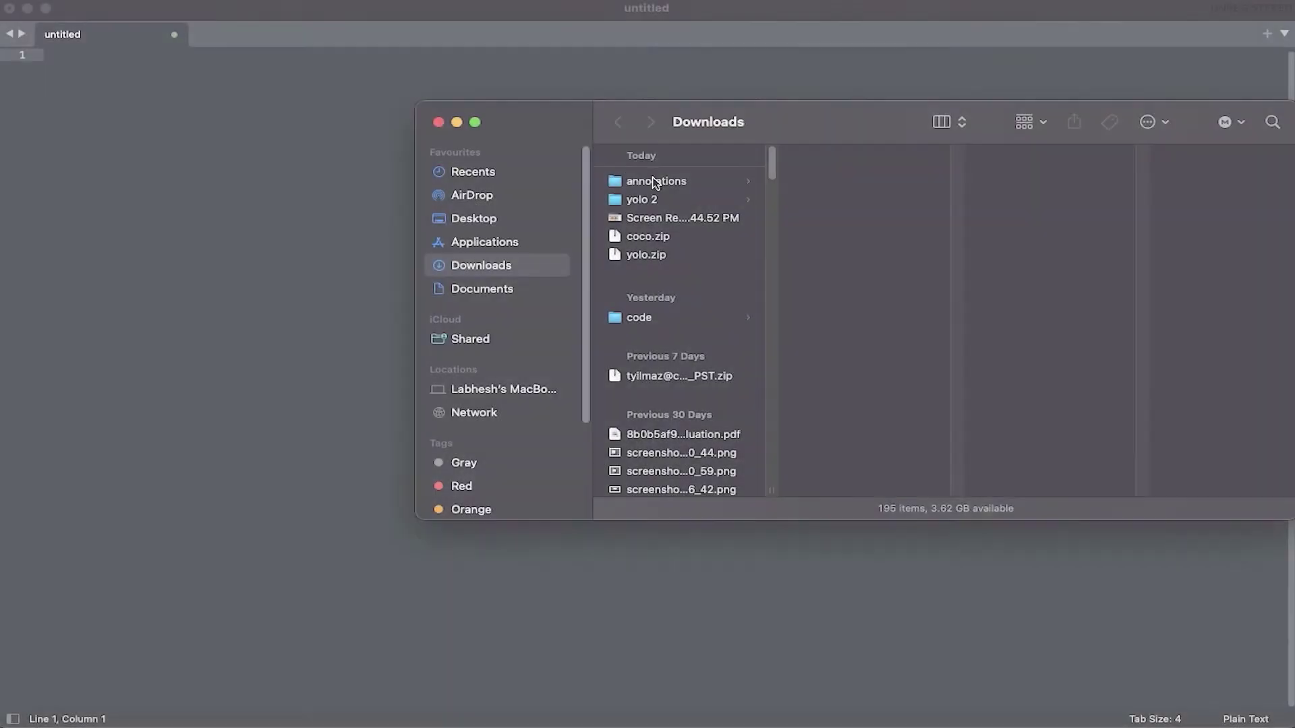
Add the annotations and yolo 2 export folders to the Sublime Text sidebar
left_click(657, 202, "shift")
left_click_drag(259, 189, 400, 96)
left_click(438, 121)
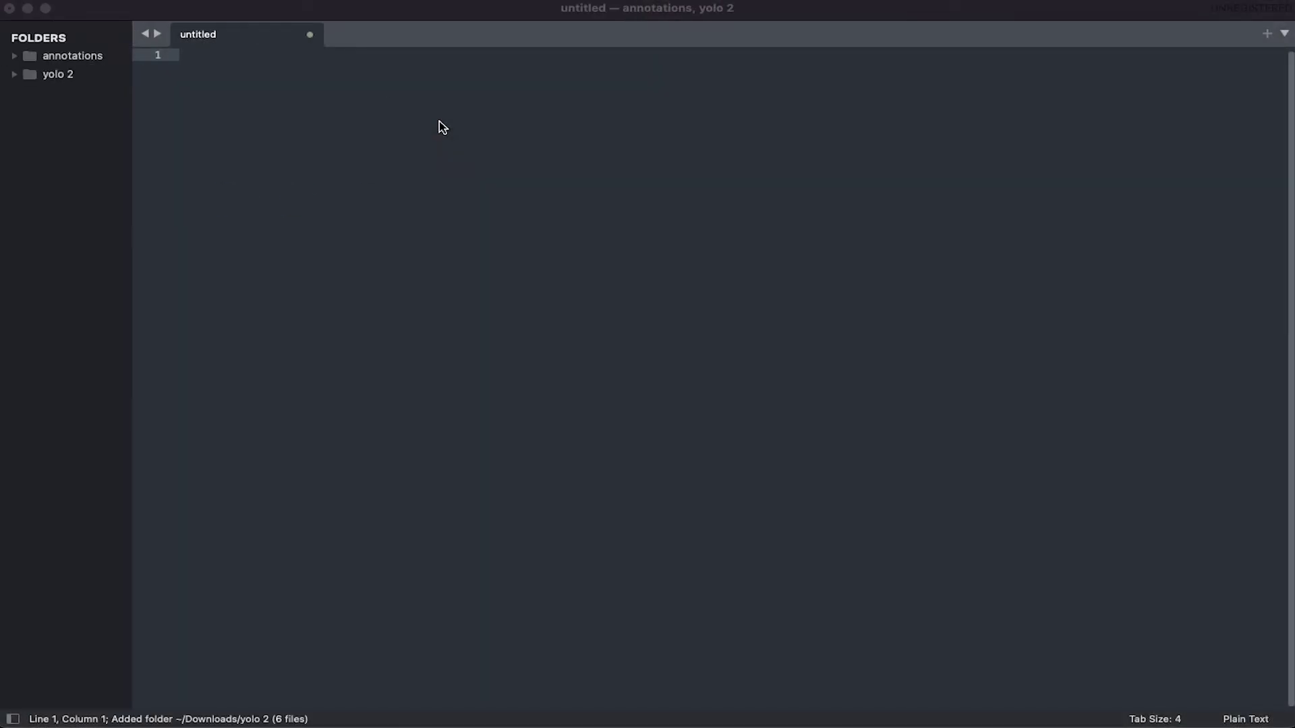
Open obj.names, obj.data, the frame label .txt files, and instances_default.json
left_click(15, 75)
left_click(97, 140)
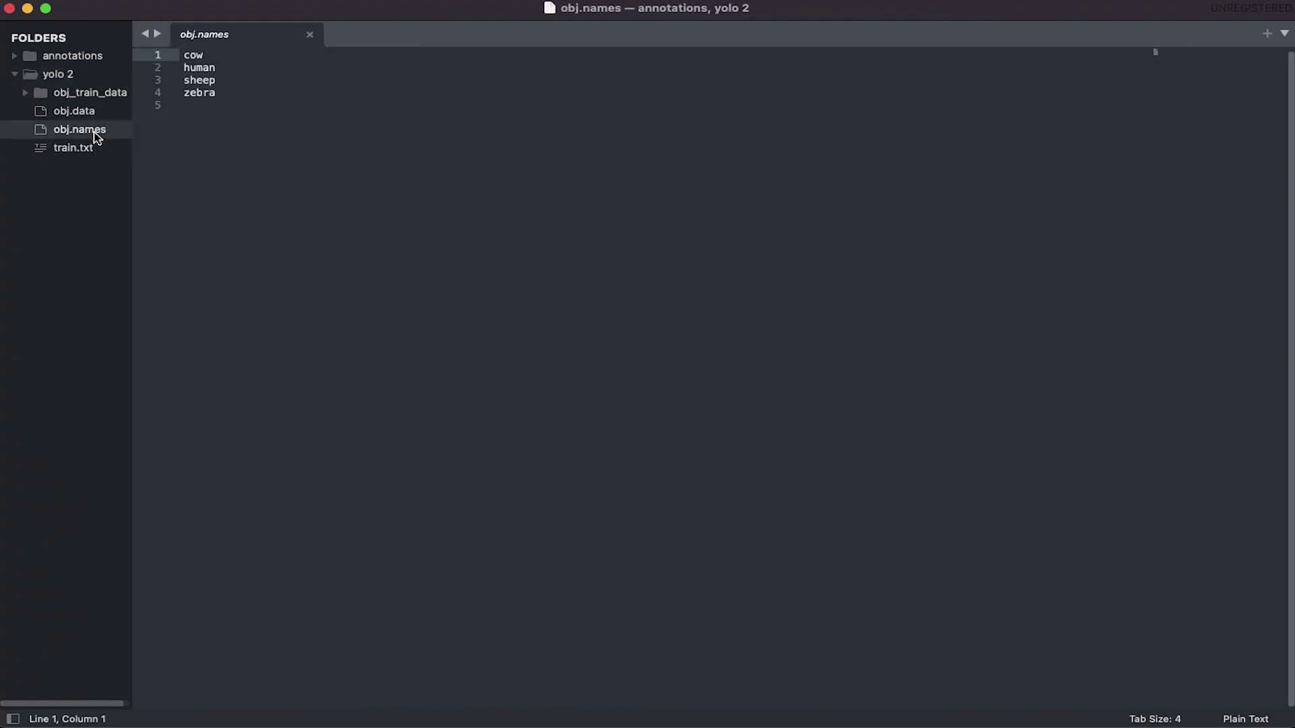
left_click(91, 119)
left_click(85, 95)
left_click(92, 117)
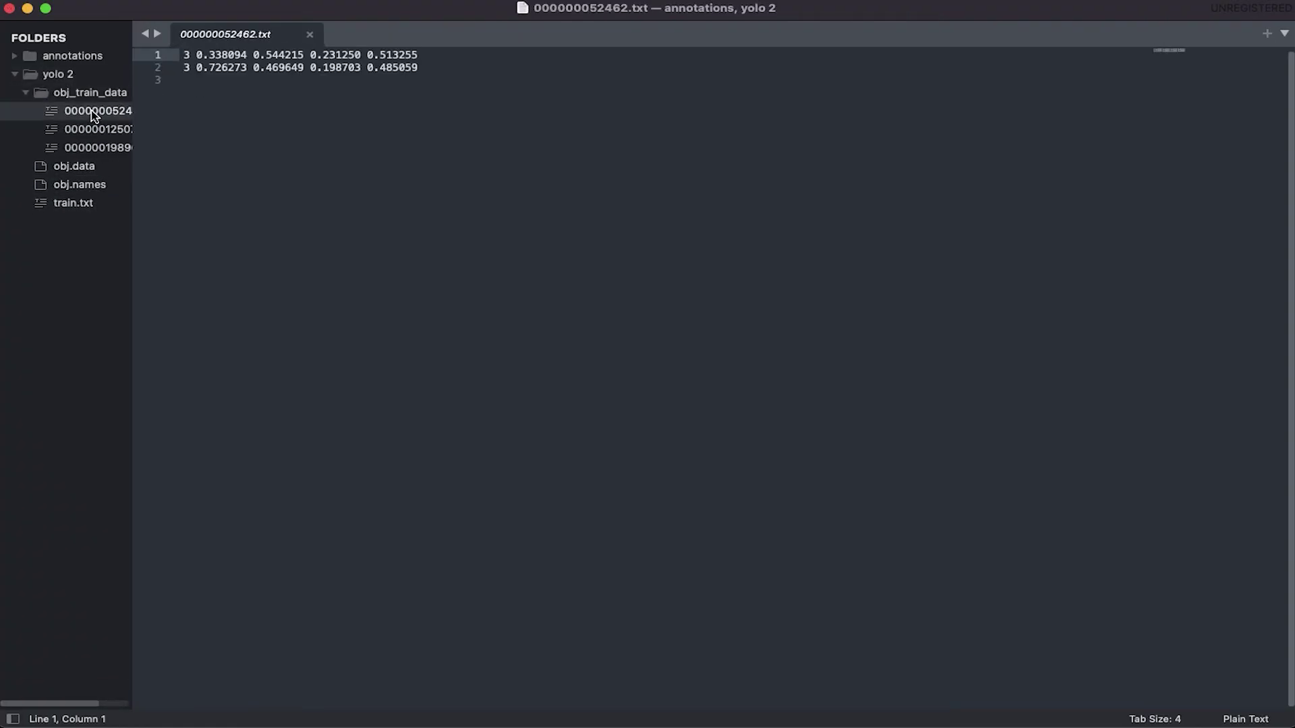
left_click(98, 135)
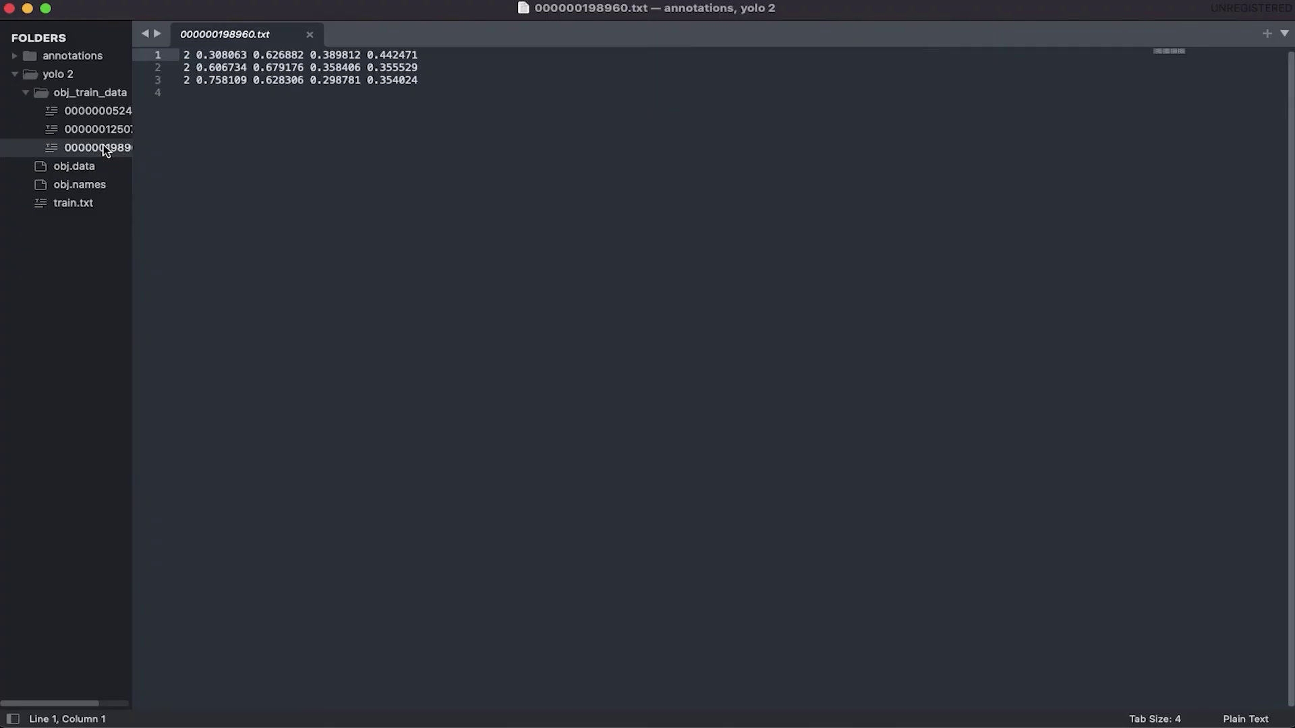
left_click(71, 60)
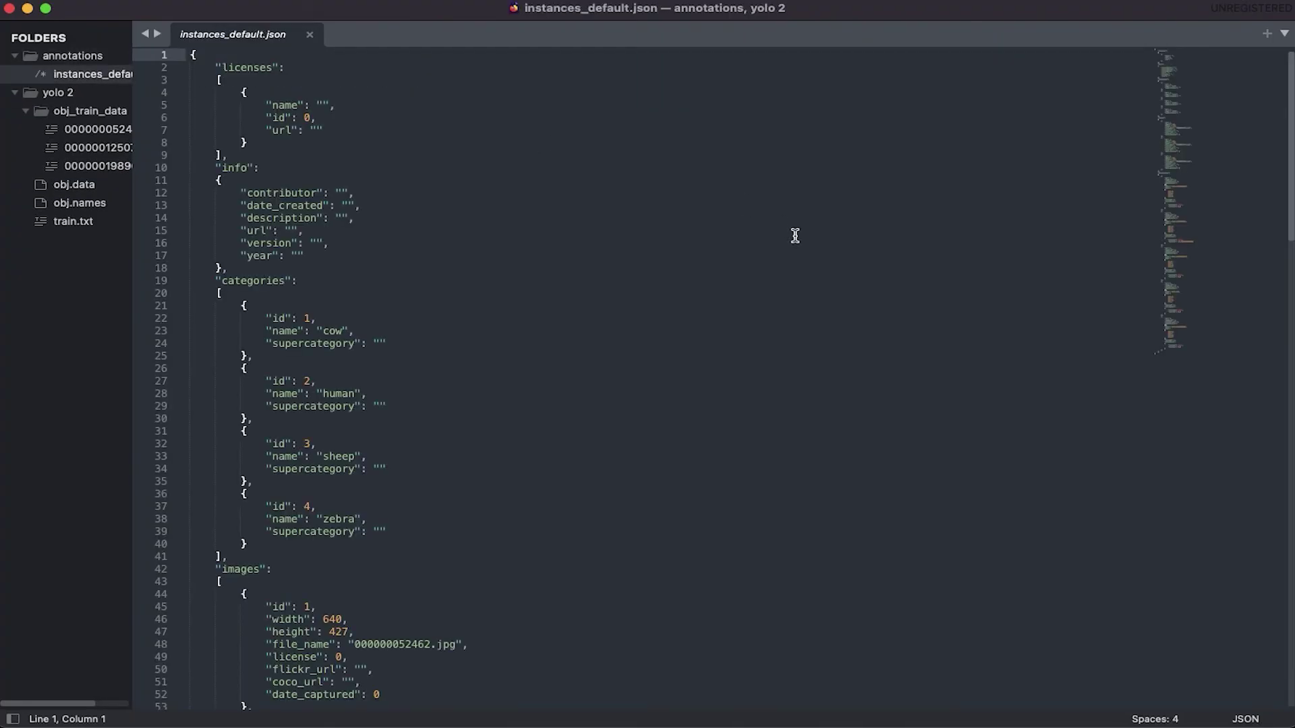
scroll(794, 236, "down", 1)
scroll(794, 236, "down", 1)
scroll(795, 236, "down", 1)
scroll(795, 236, "down", 1)
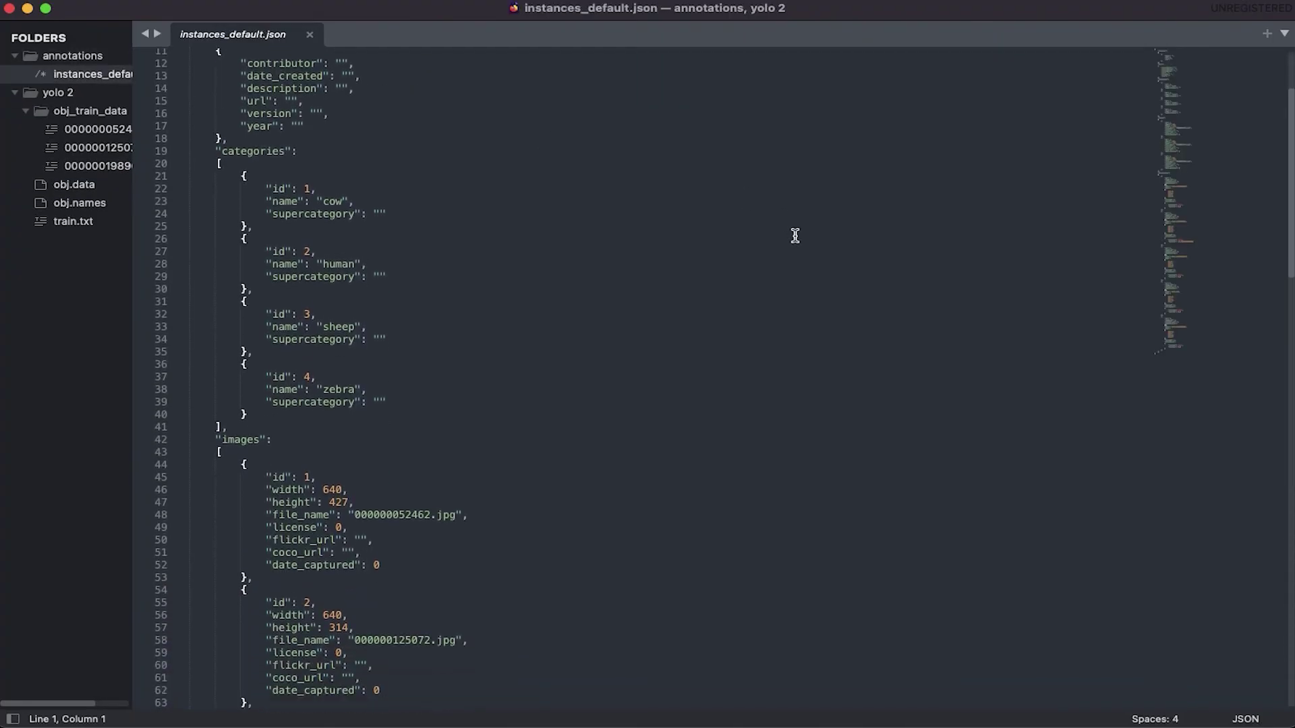
scroll(794, 236, "down", 2)
scroll(795, 236, "down", 3)
scroll(795, 236, "down", 1)
scroll(794, 235, "down", 1)
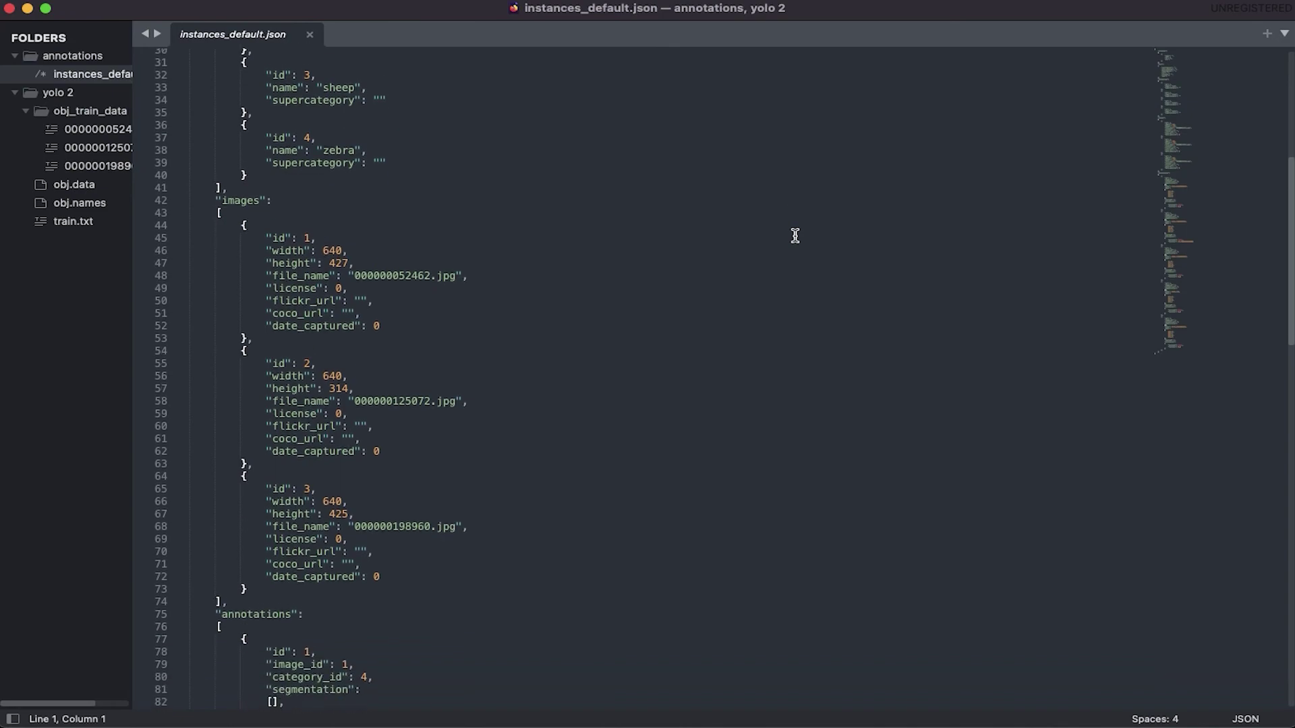
scroll(794, 236, "down", 1)
scroll(794, 237, "down", 1)
scroll(795, 236, "down", 1)
scroll(795, 236, "down", 1)
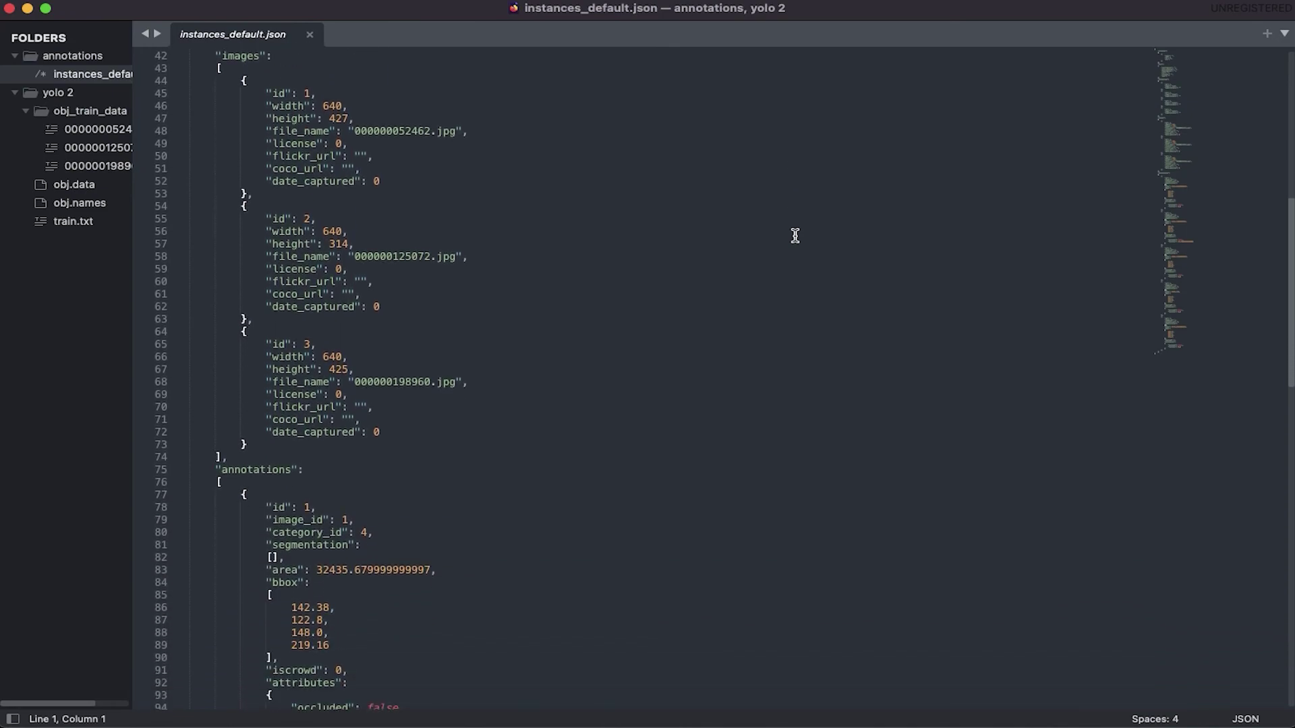
scroll(794, 235, "down", 1)
scroll(795, 236, "down", 1)
scroll(794, 236, "down", 1)
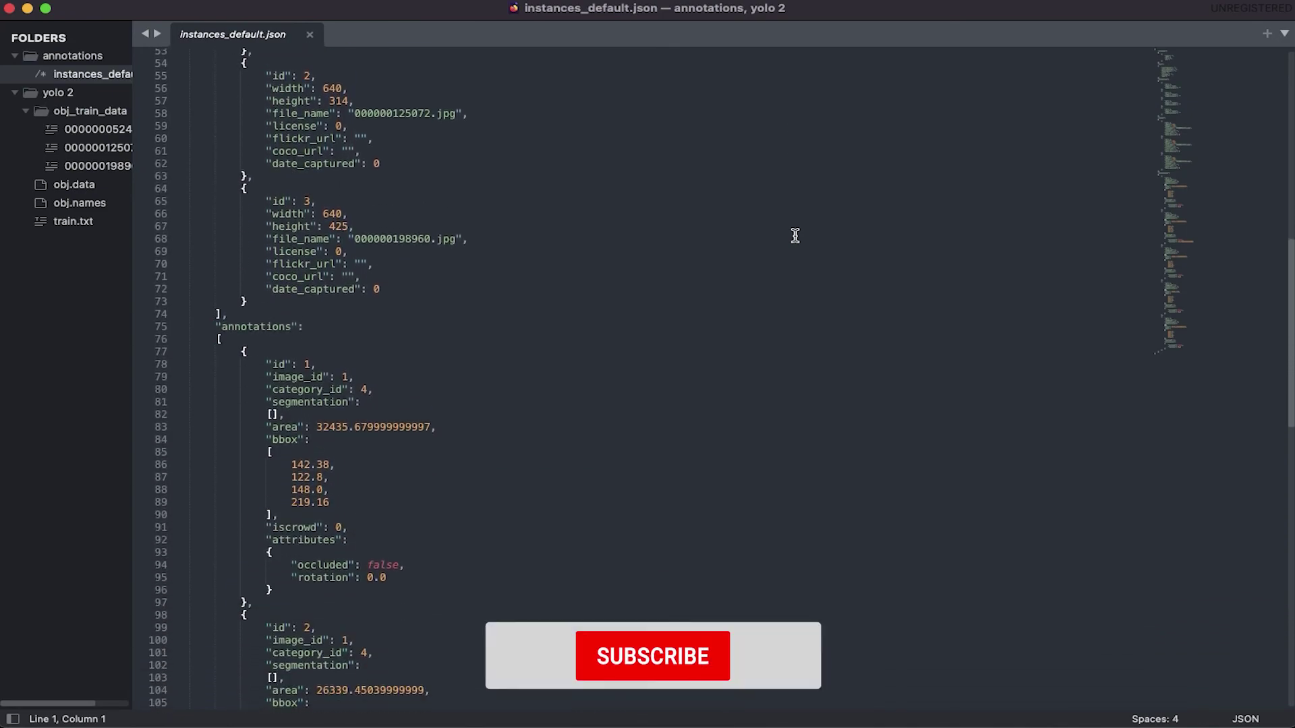
scroll(795, 236, "down", 1)
scroll(794, 236, "down", 1)
scroll(795, 236, "down", 1)
scroll(794, 236, "down", 2)
scroll(795, 236, "down", 1)
scroll(794, 235, "down", 1)
scroll(794, 236, "down", 2)
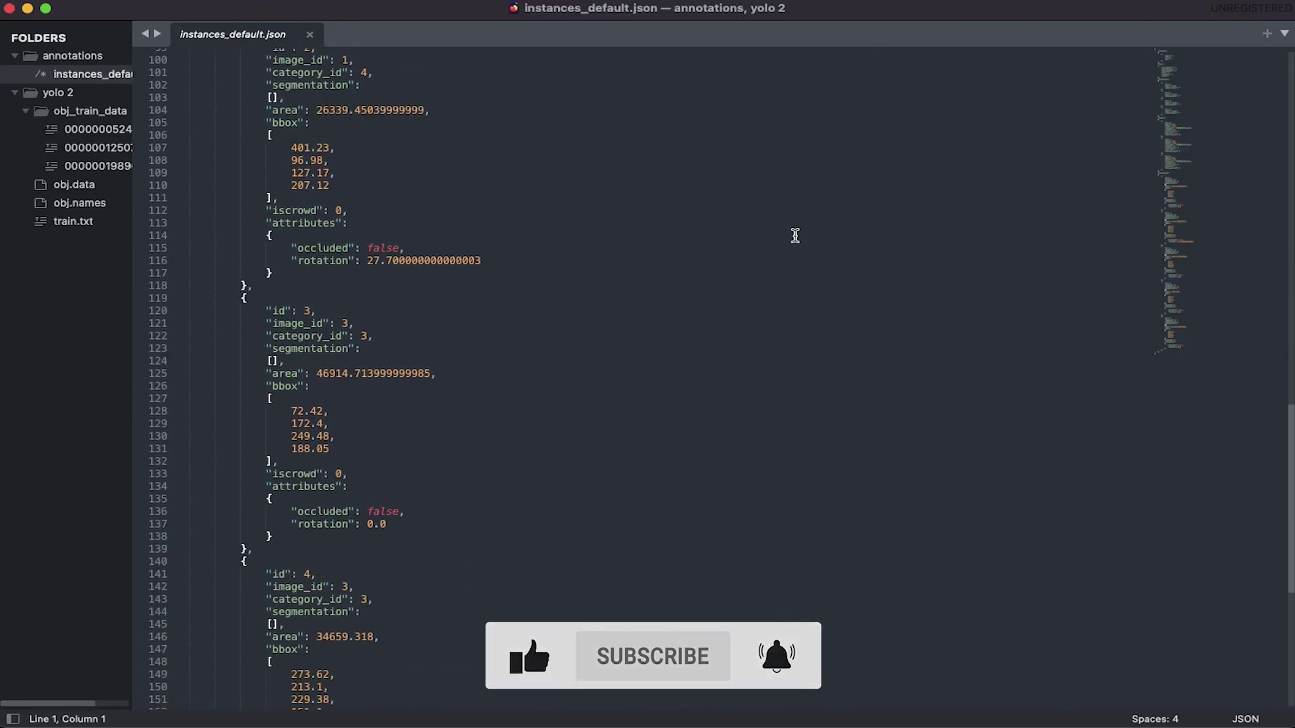